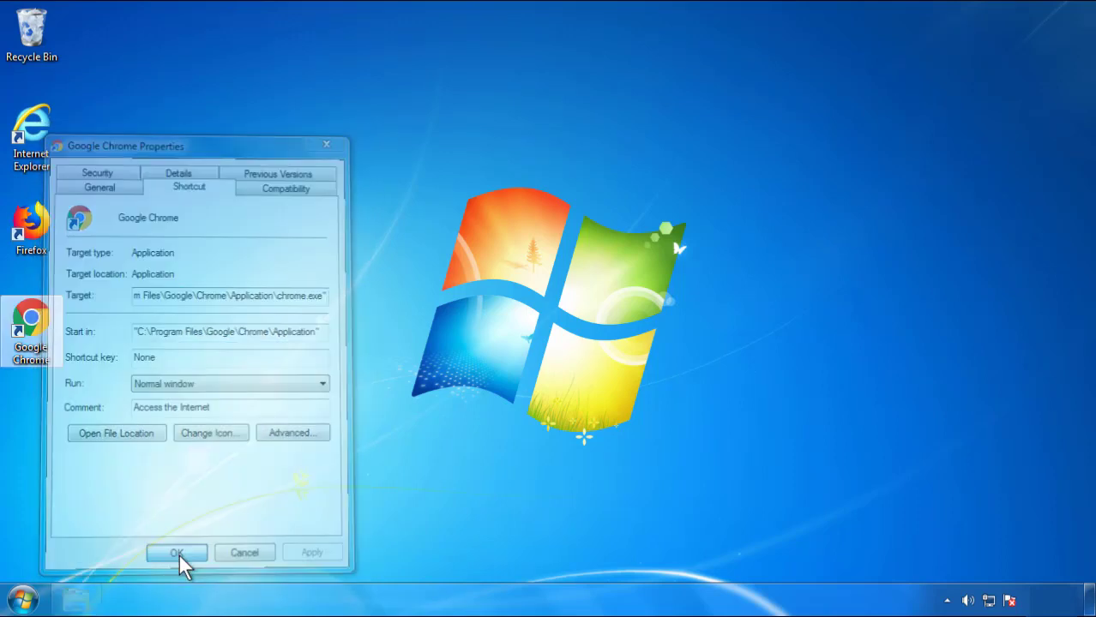
- Close the Chrome shortcut properties, leaving its Target pointing to chrome.exe
left_click(24, 599)
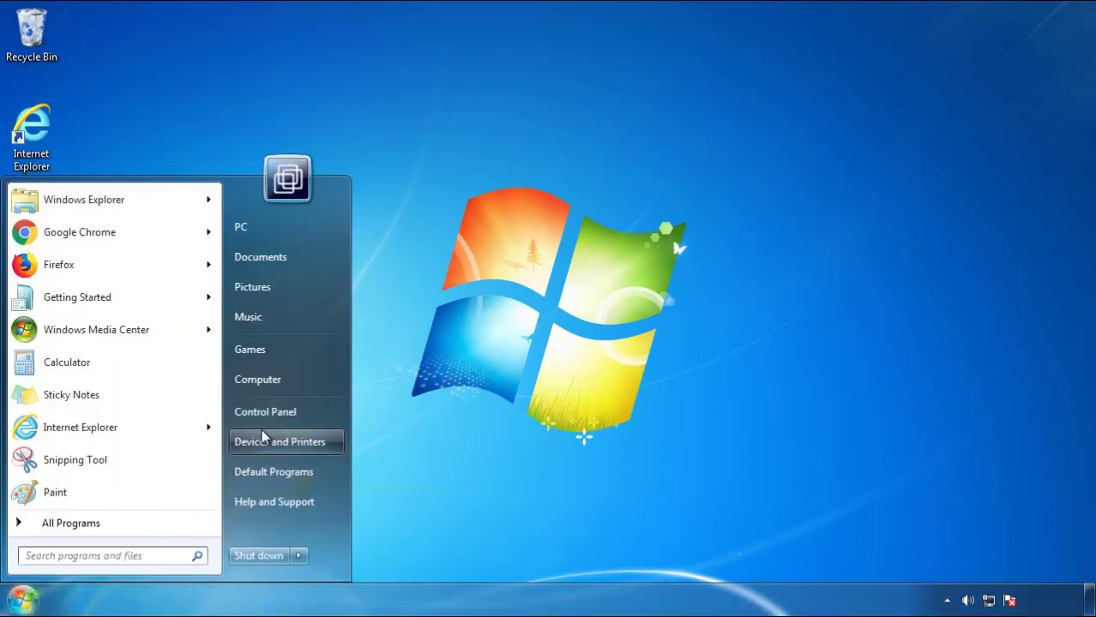
- Uninstall SearchMine 2.00 from Programs and Features after sorting by newest install date
left_click(274, 411)
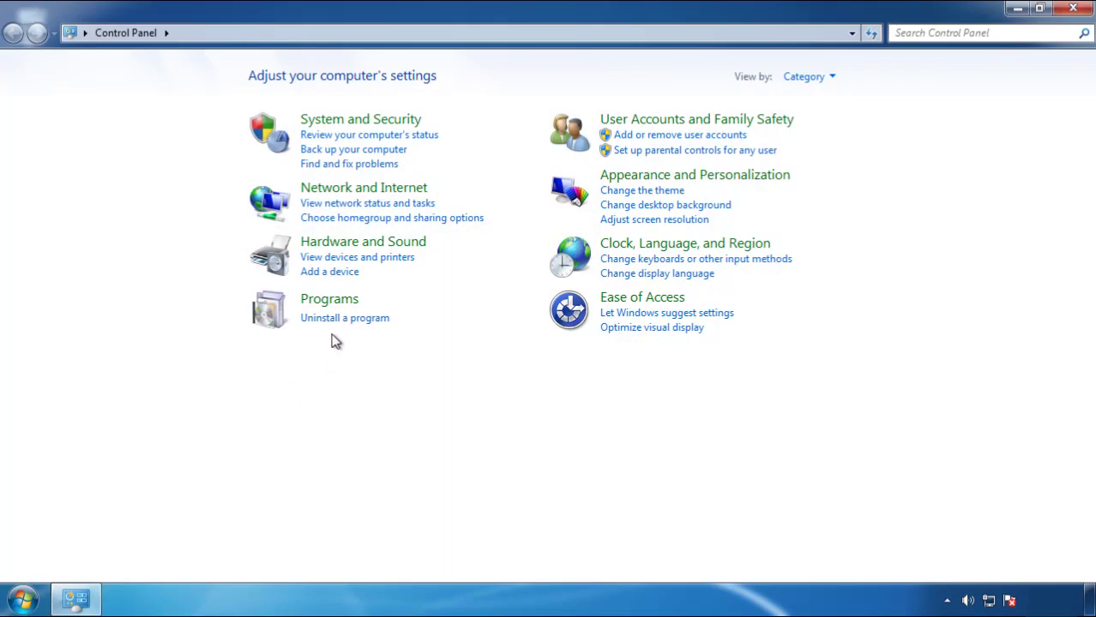
left_click(341, 320)
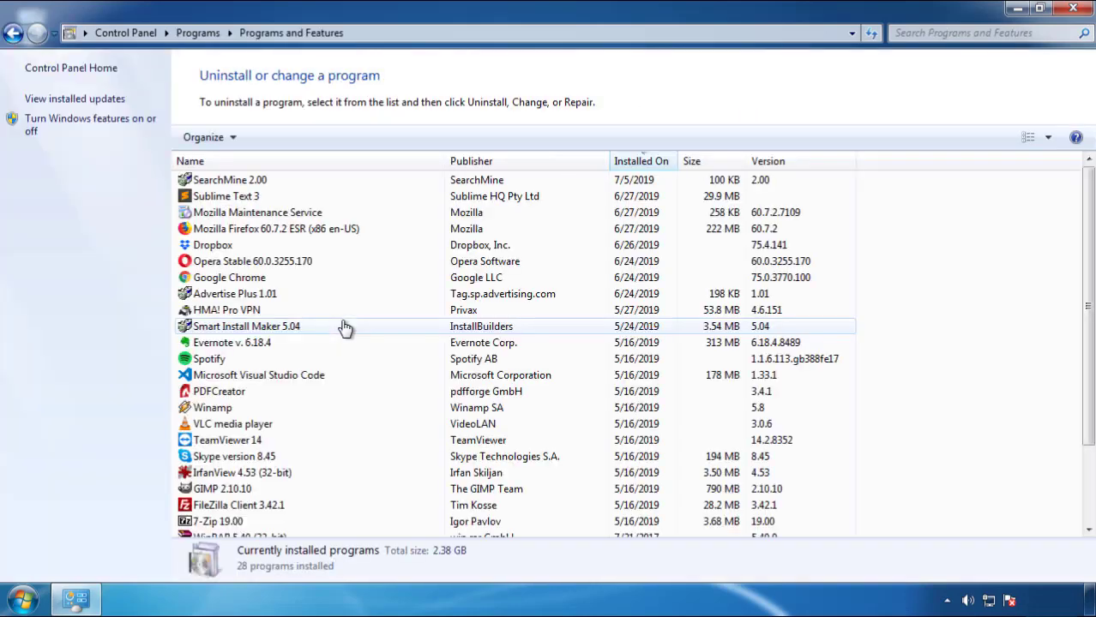
left_click(642, 163)
left_click(639, 165)
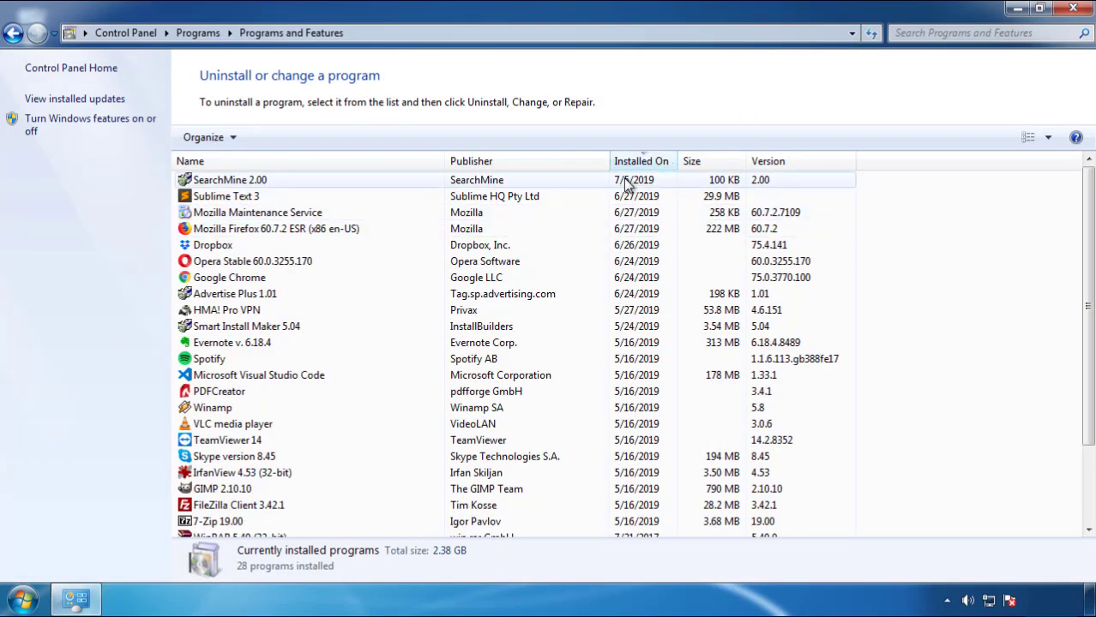
left_click(231, 183)
left_click(272, 139)
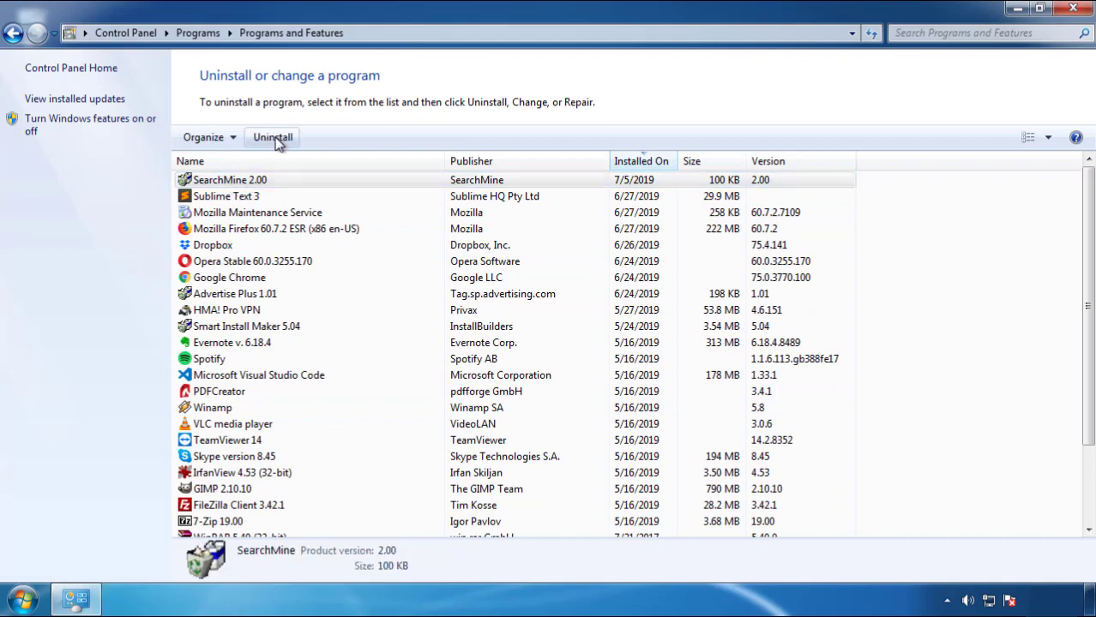
left_click(638, 454)
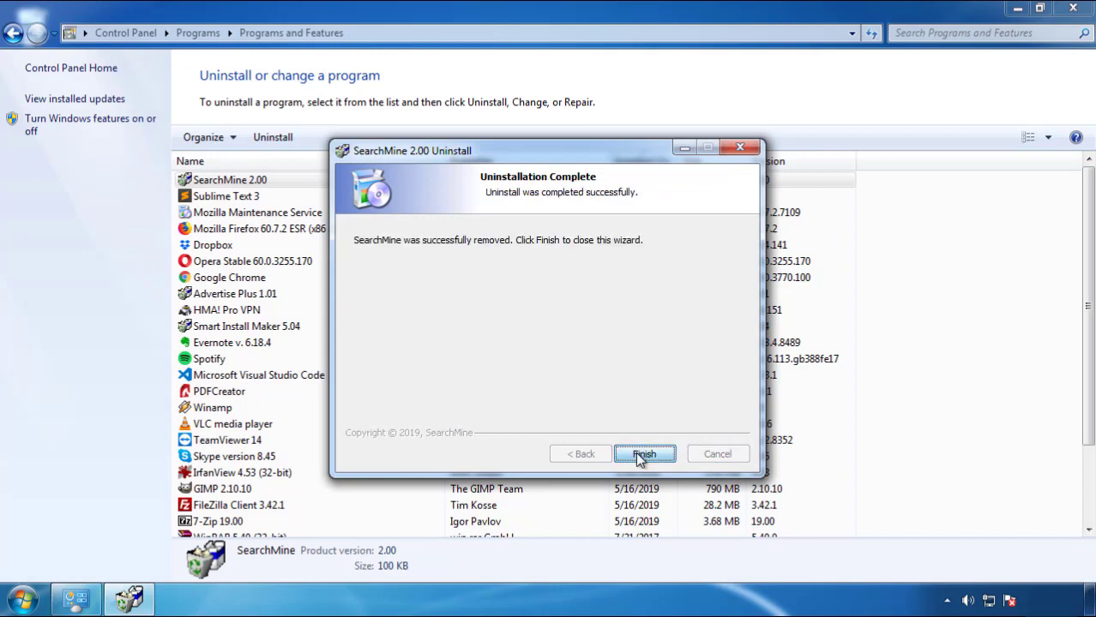
left_click(637, 453)
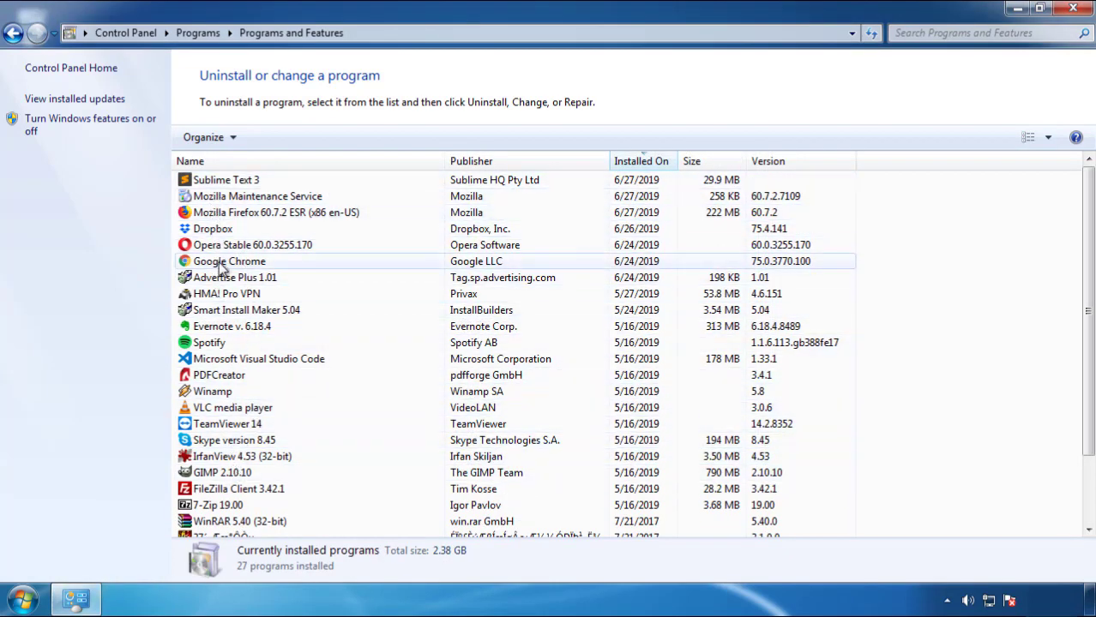
- Close Programs and Features and restart Windows, choosing Safe Mode from the boot options
left_click(1073, 11)
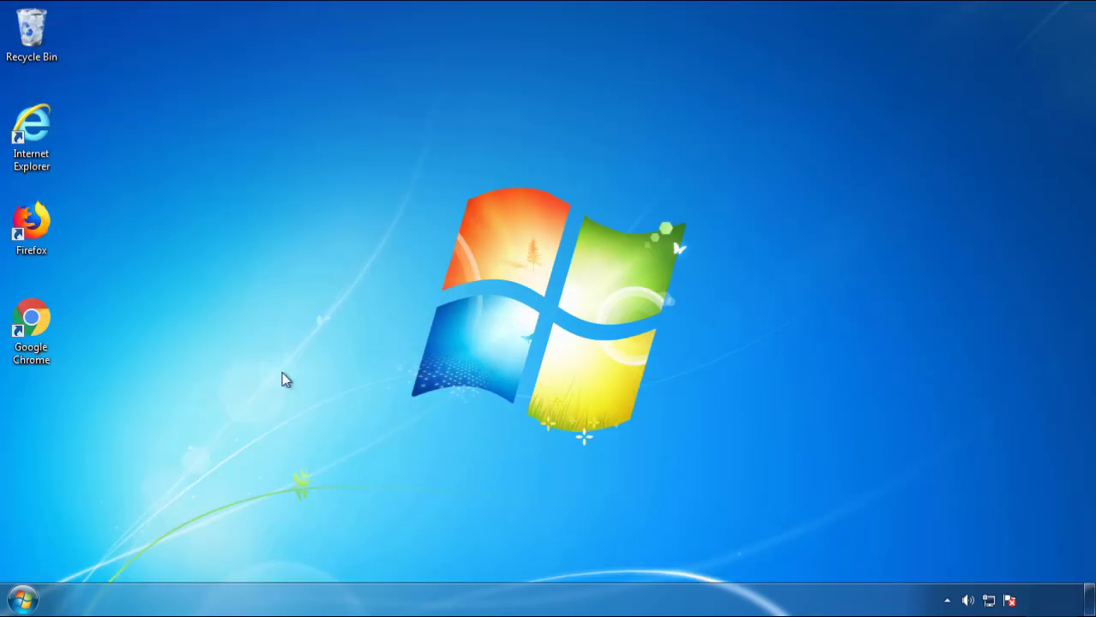
left_click(6, 600)
mouse_move(295, 559)
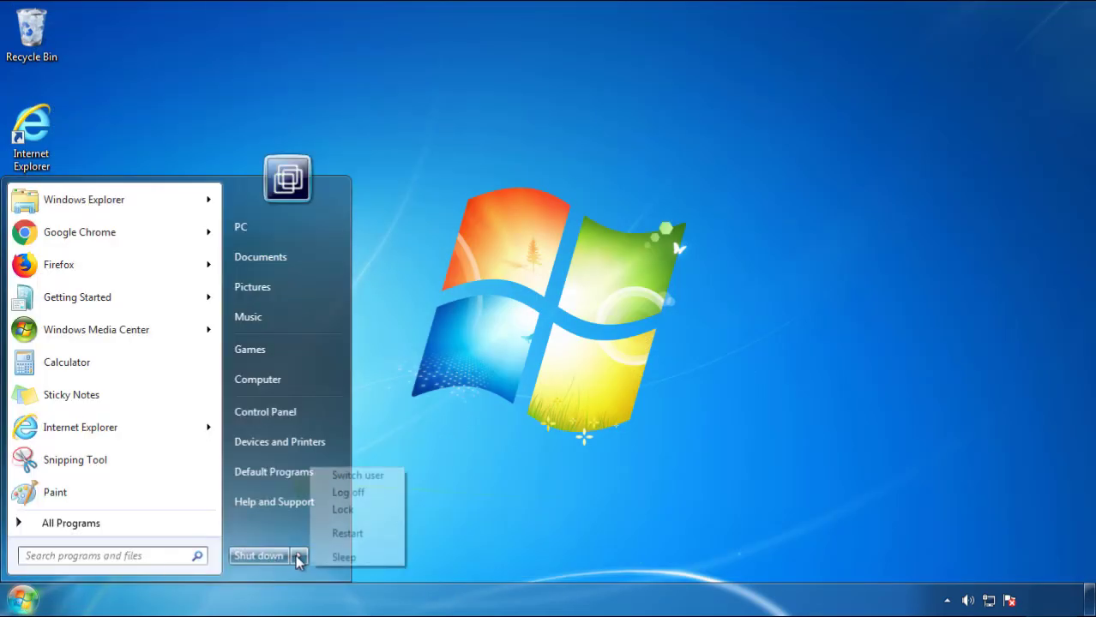
left_click(572, 469)
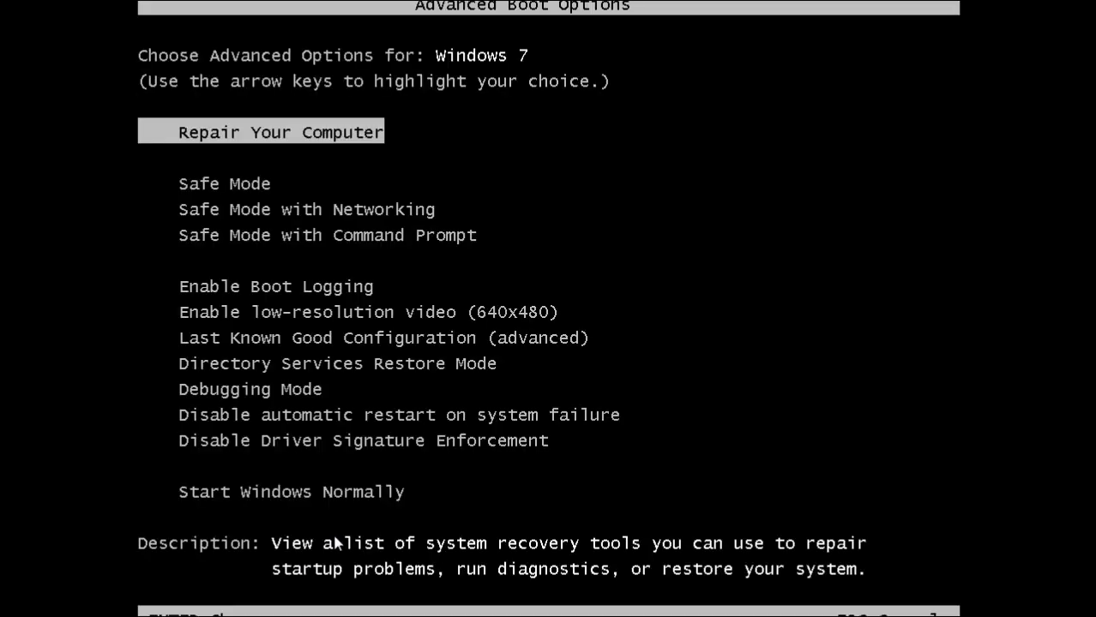
key("Down")
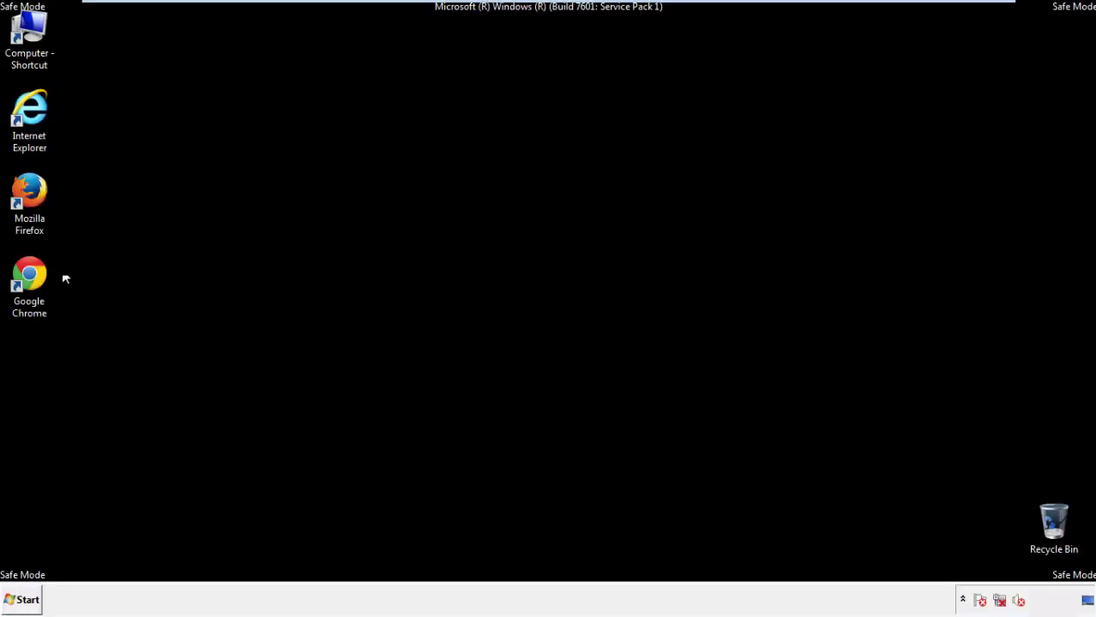
- Launch Firefox, decline the default-browser prompt, and keep the menu bar visible
double_click(39, 200)
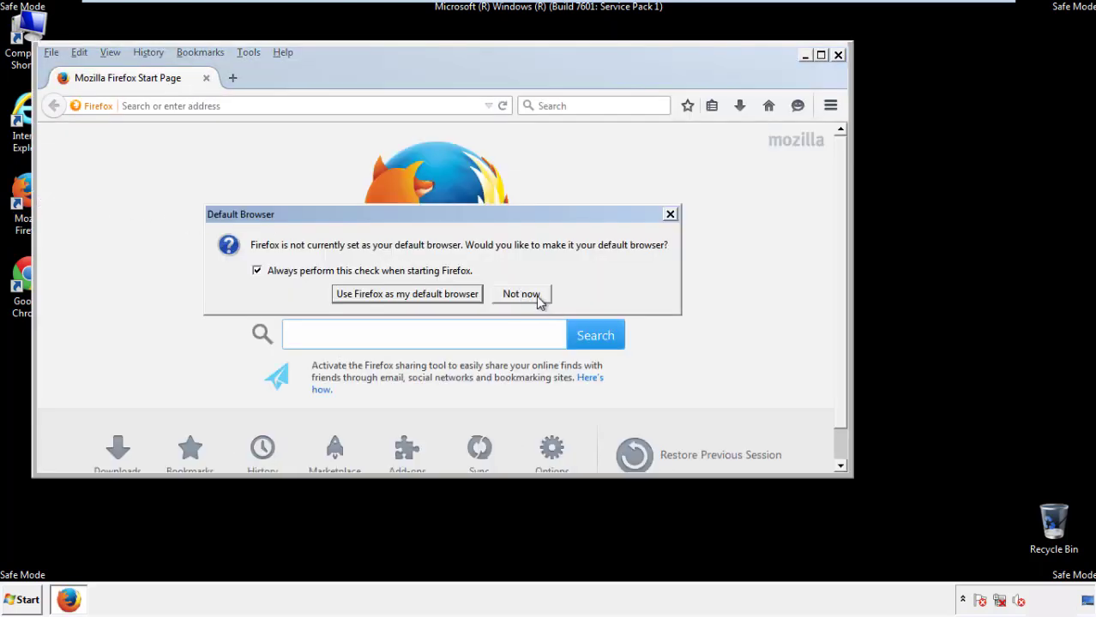
left_click(520, 294)
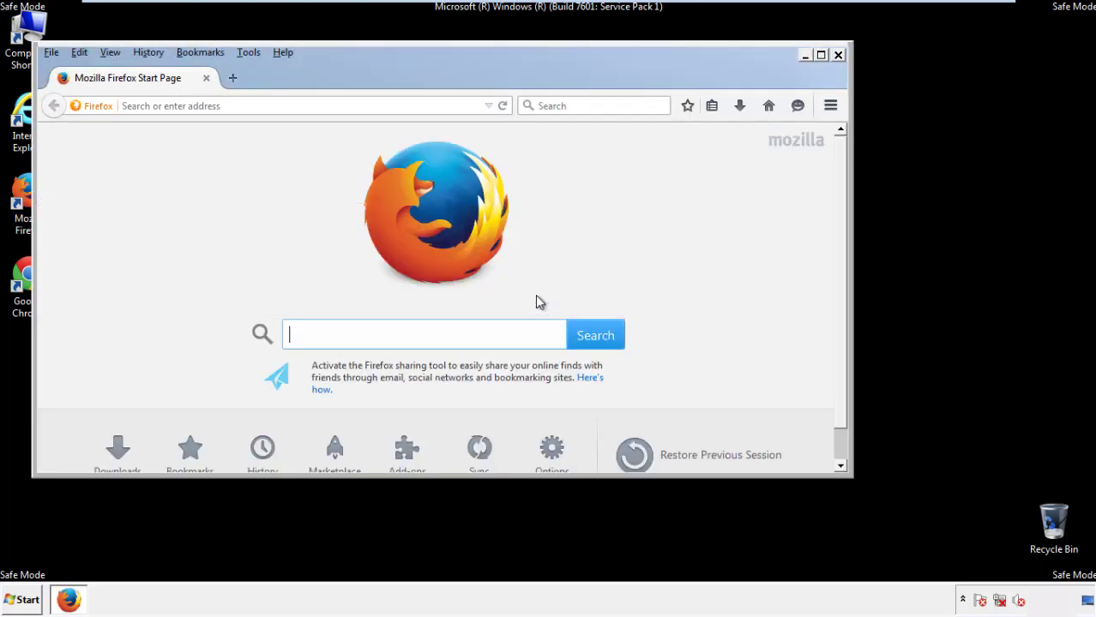
right_click(338, 75)
left_click(367, 128)
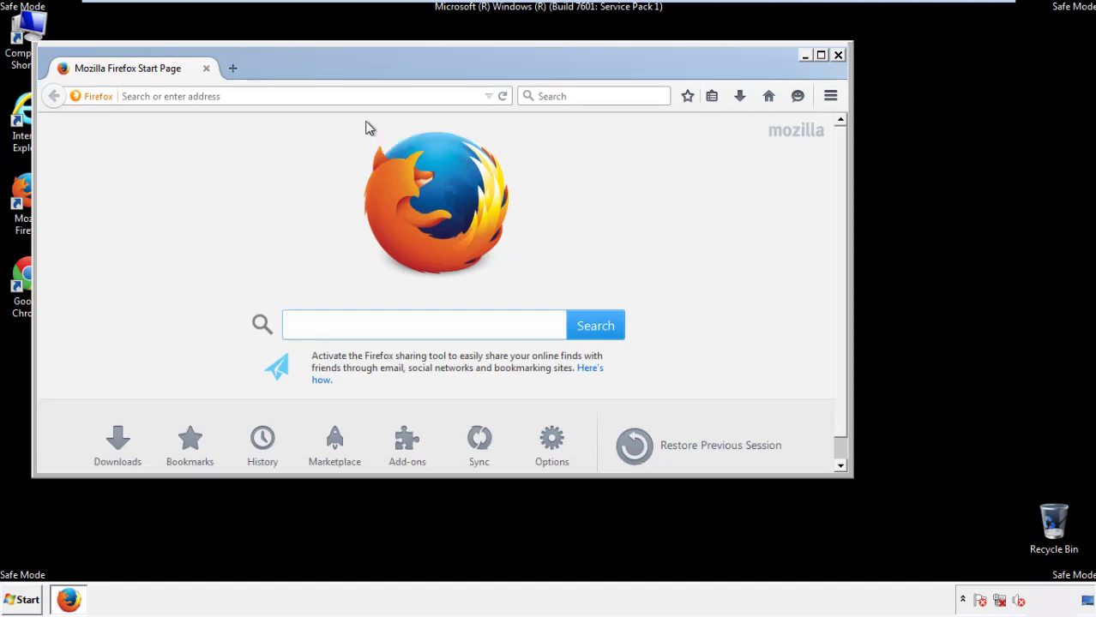
right_click(347, 73)
left_click(357, 132)
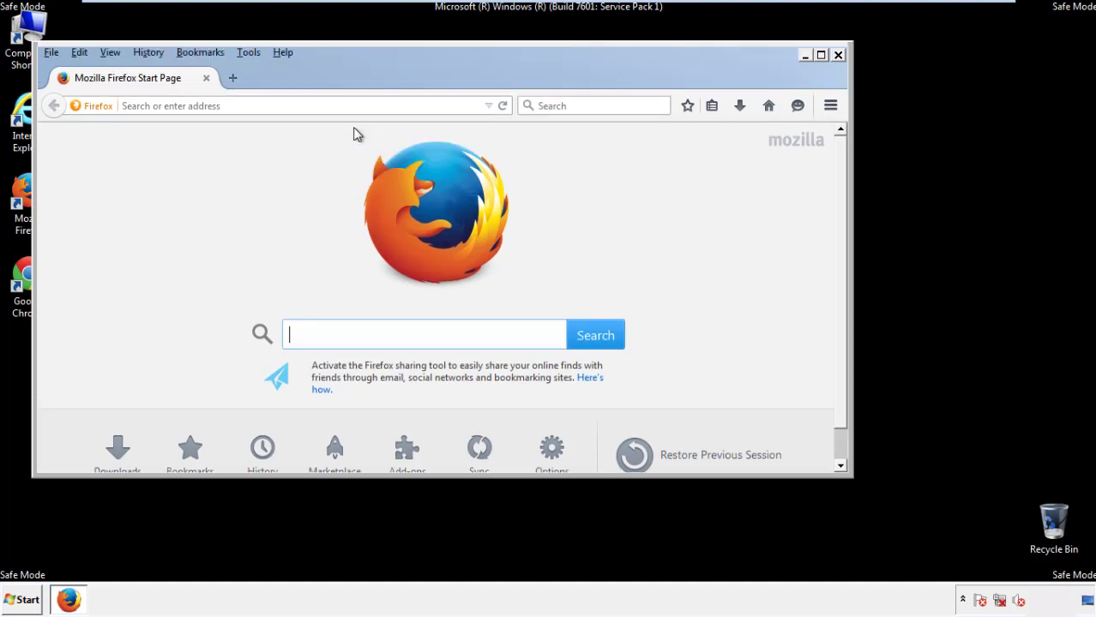
- Clear Firefox history for Everything, including offline website data and site preferences
left_click(152, 53)
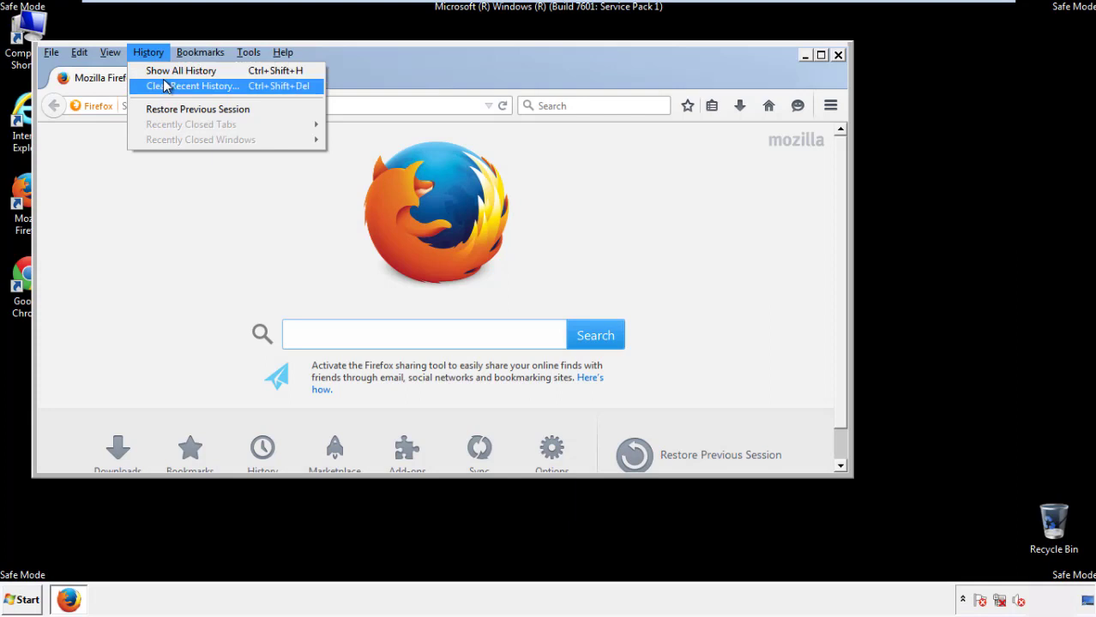
left_click(163, 84)
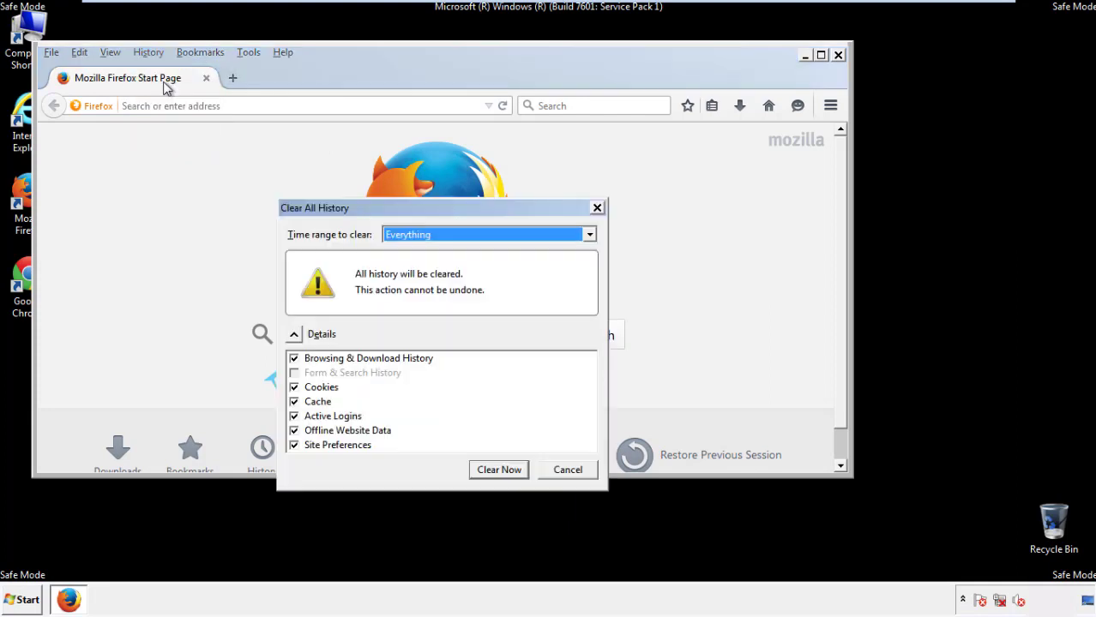
left_click(403, 237)
left_click(411, 321)
left_click(294, 430)
left_click(294, 431)
left_click(295, 446)
left_click(294, 447)
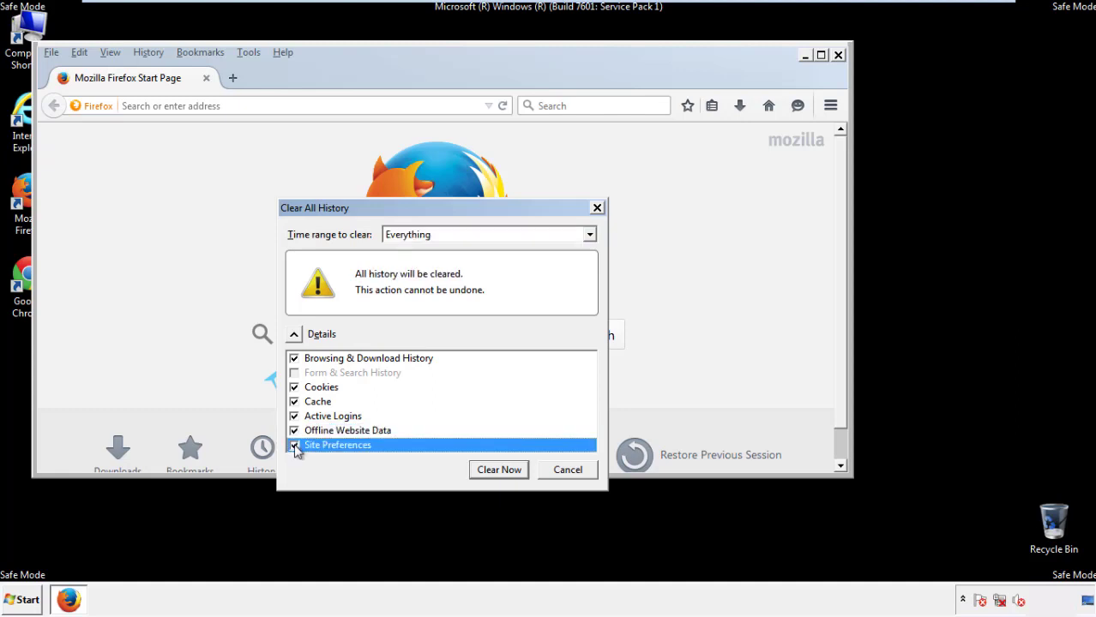
left_click(498, 470)
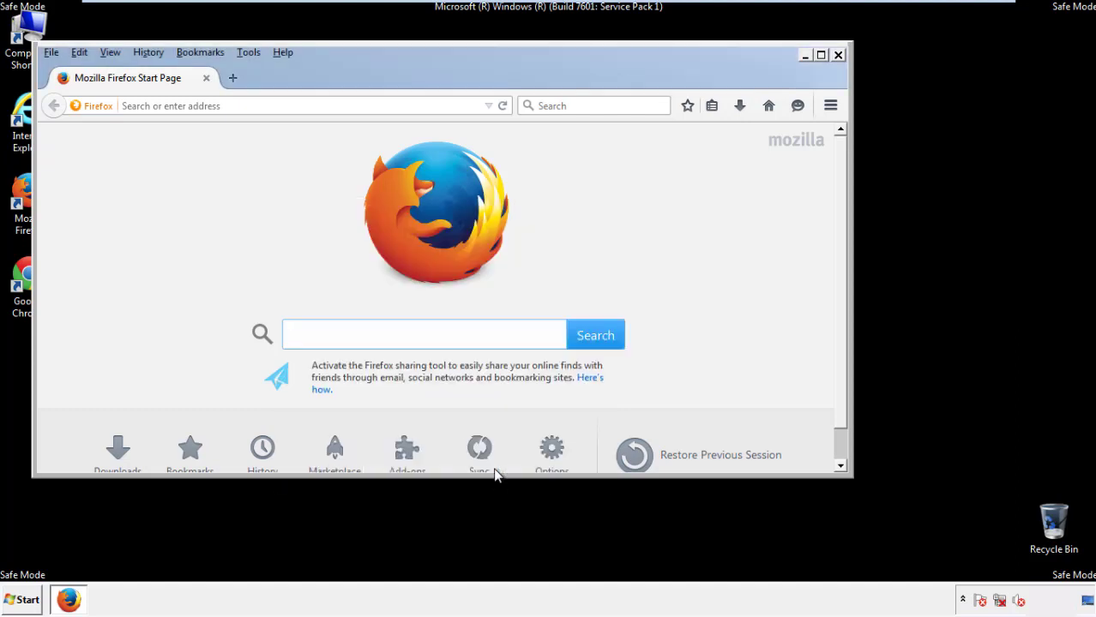
- Refresh Firefox to its default settings from the Troubleshooting Information page
left_click(283, 52)
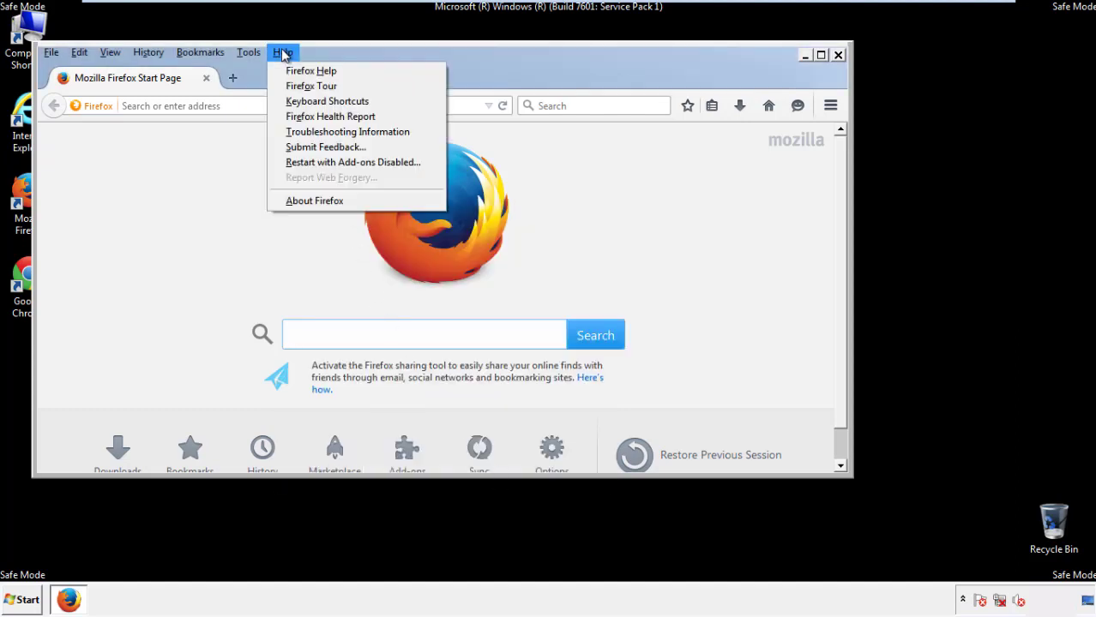
left_click(315, 131)
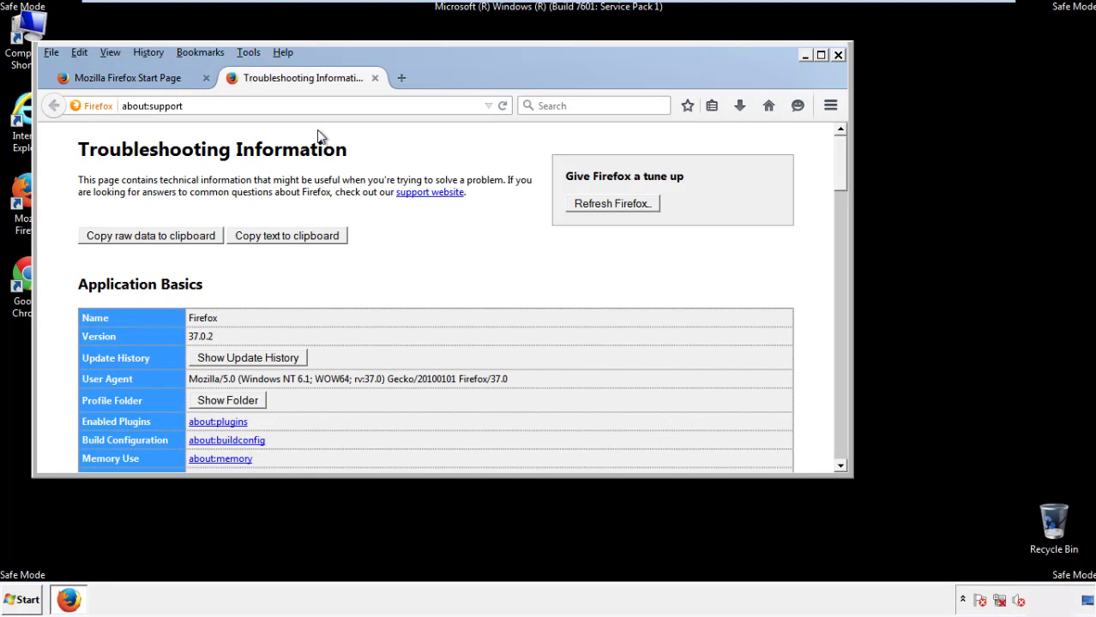
left_click(636, 208)
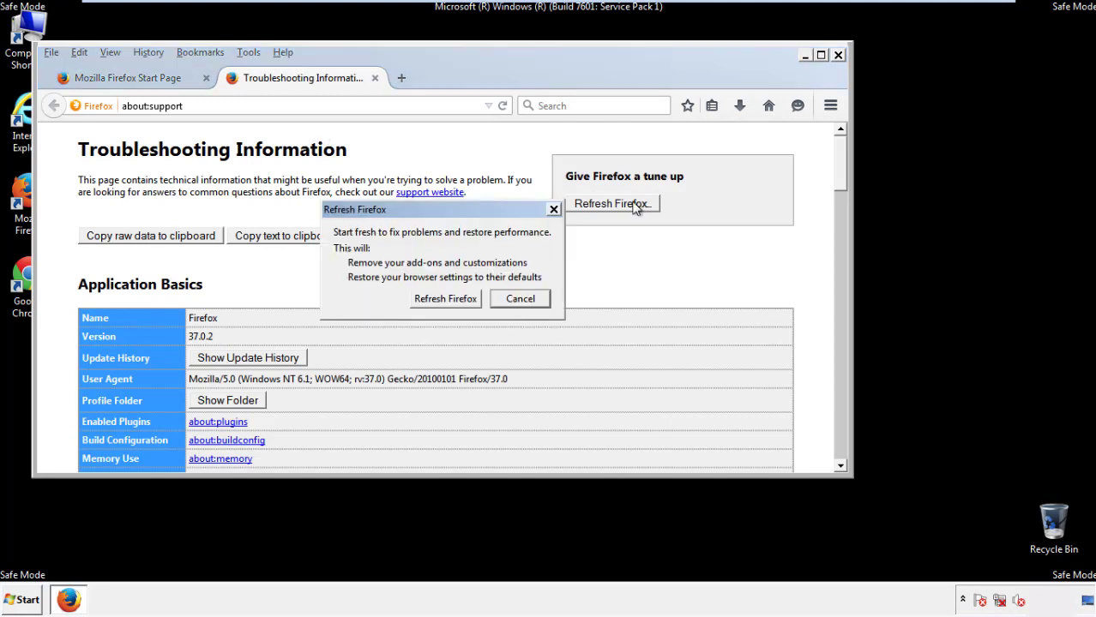
left_click(446, 299)
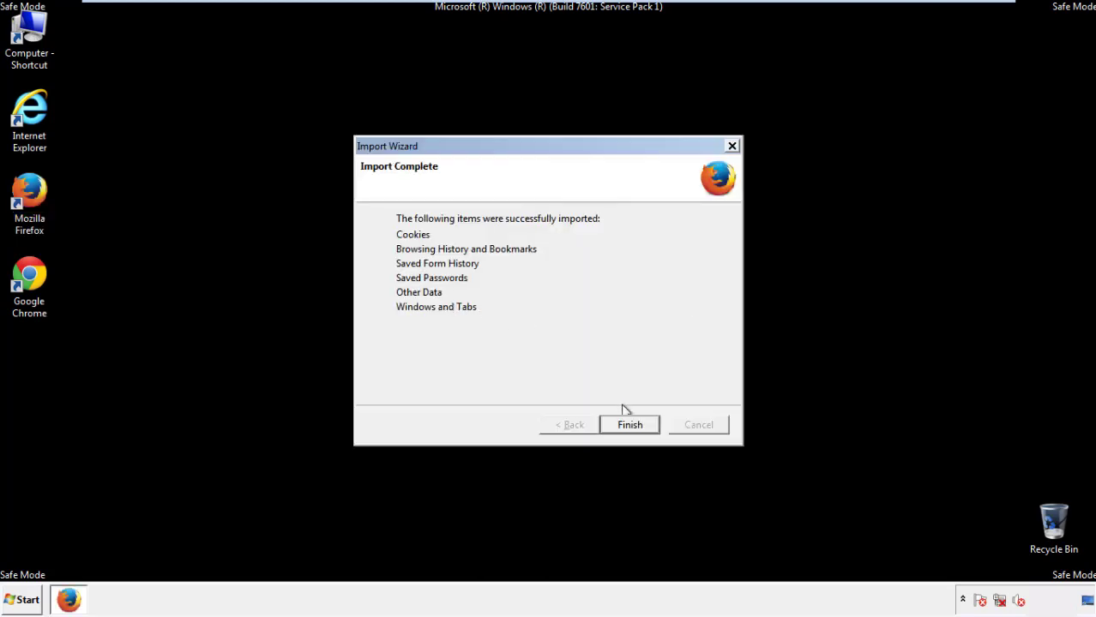
left_click(629, 425)
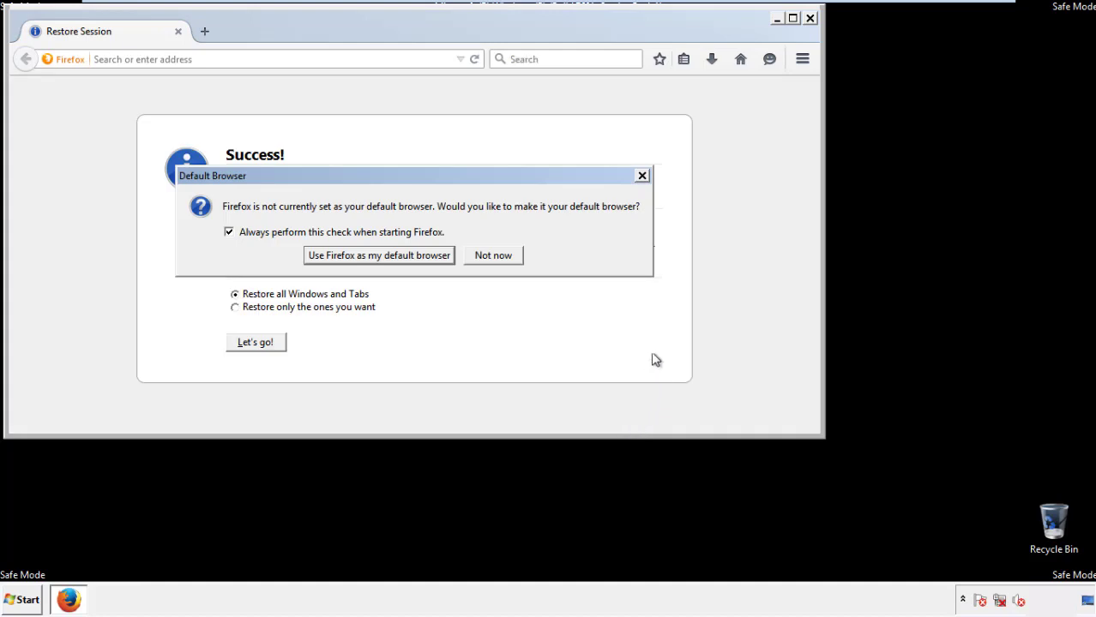
- Decline the default-browser prompt, close Firefox, and select the Google Chrome desktop shortcut
left_click(495, 256)
left_click(810, 18)
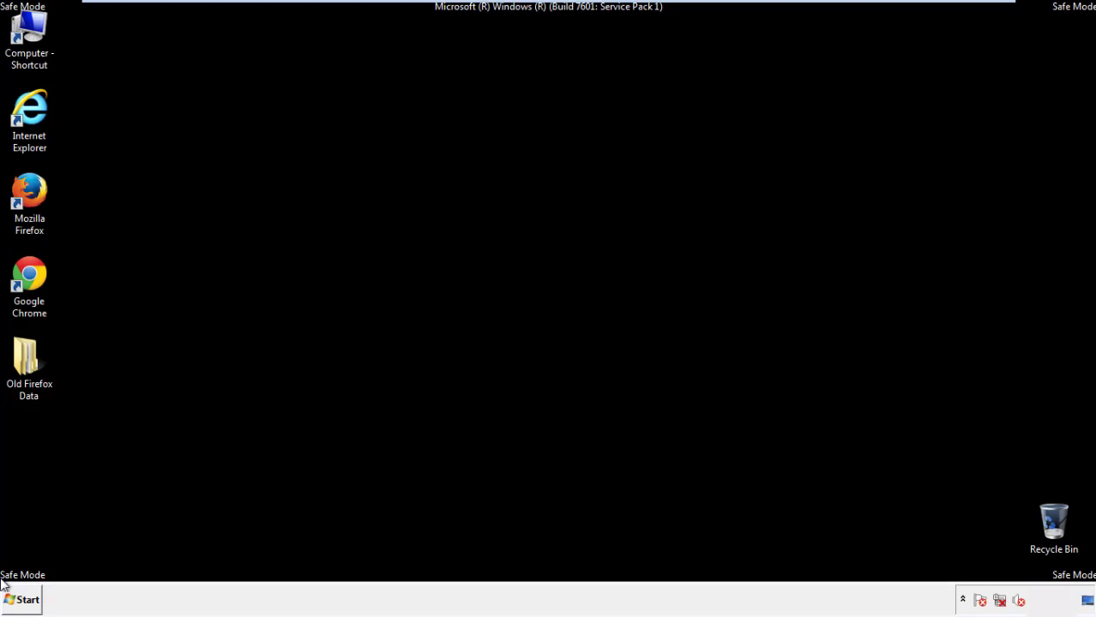
left_click(27, 273)
- Launch Chrome, dismiss the default-browser bar, and open Clear browsing data from the History page
double_click(26, 272)
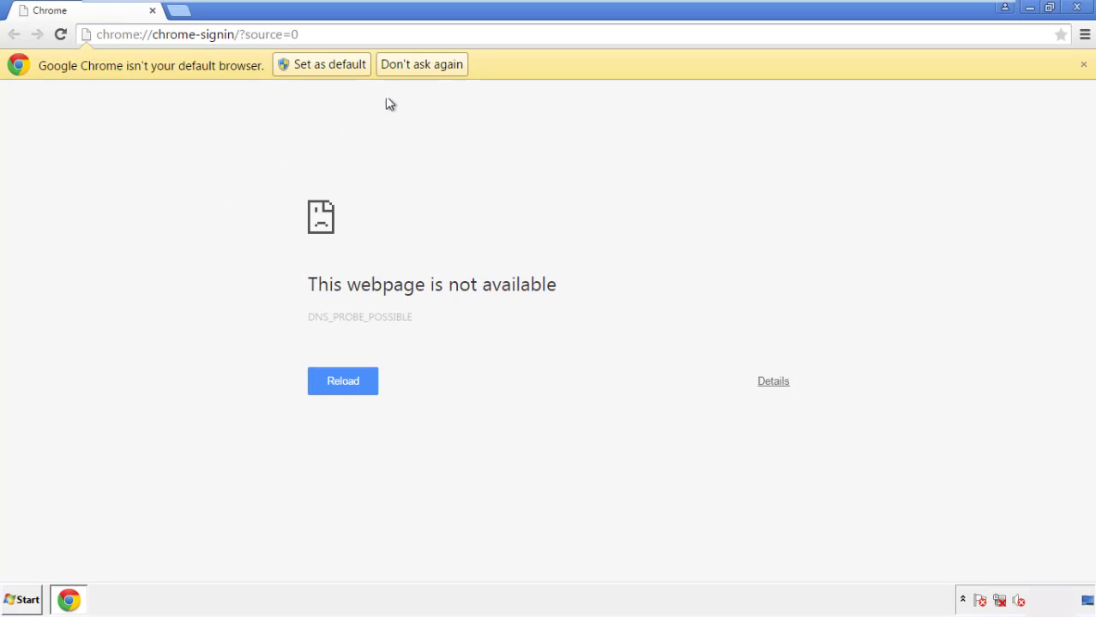
left_click(422, 65)
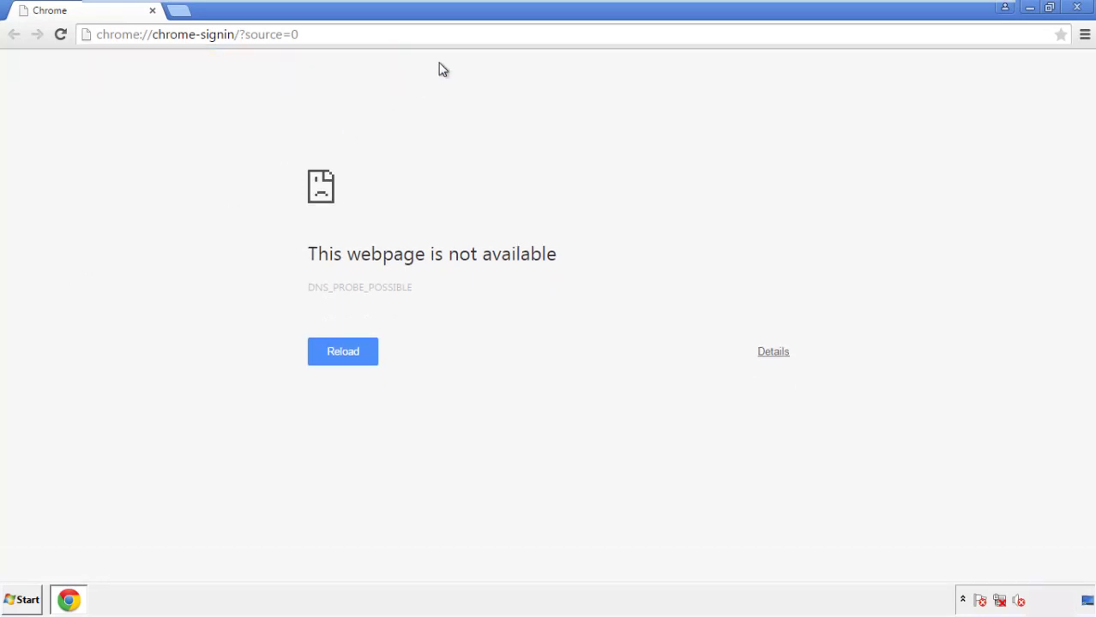
left_click(1085, 36)
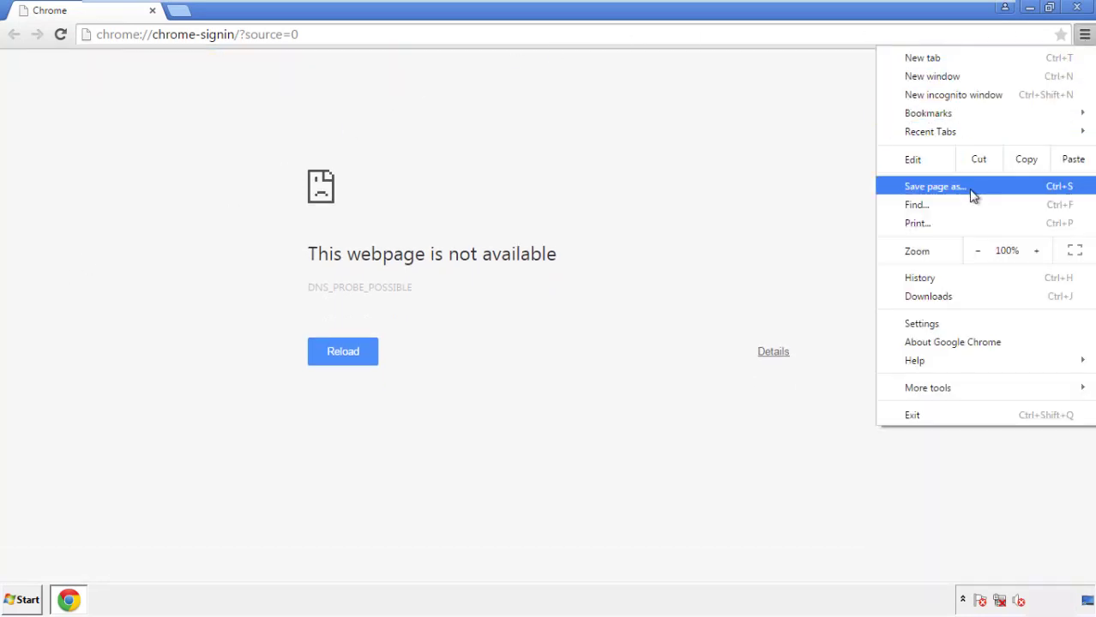
left_click(926, 323)
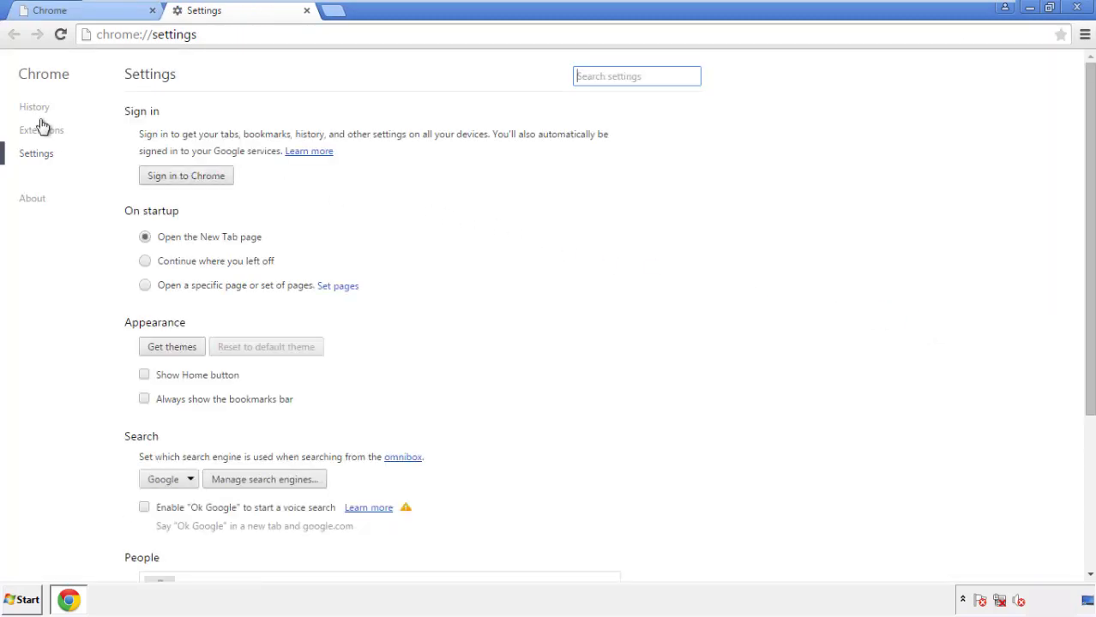
left_click(40, 109)
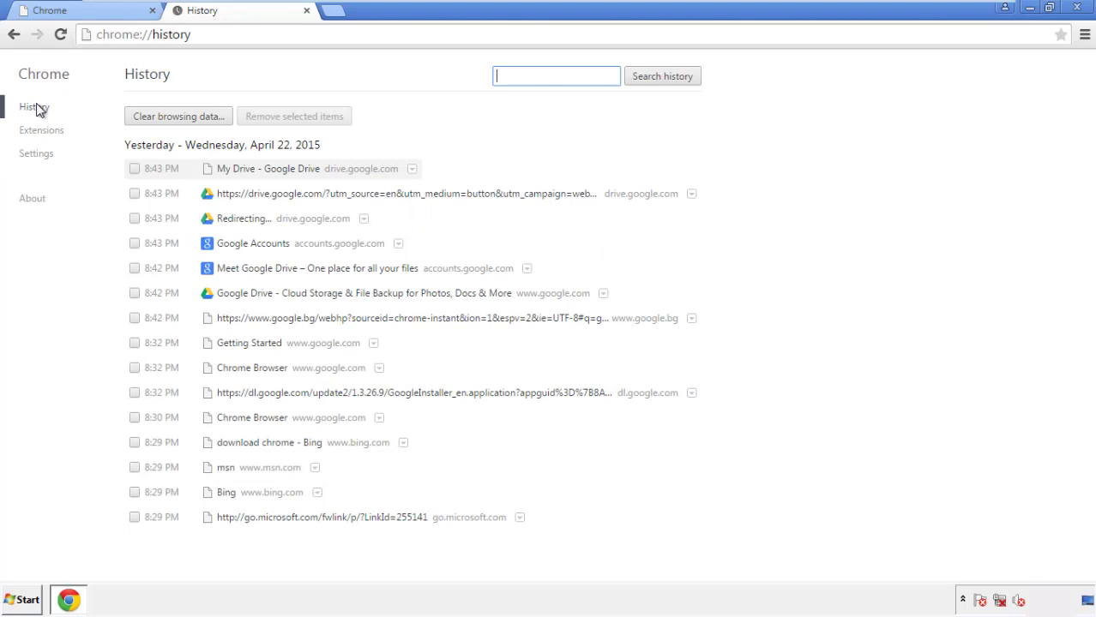
left_click(166, 120)
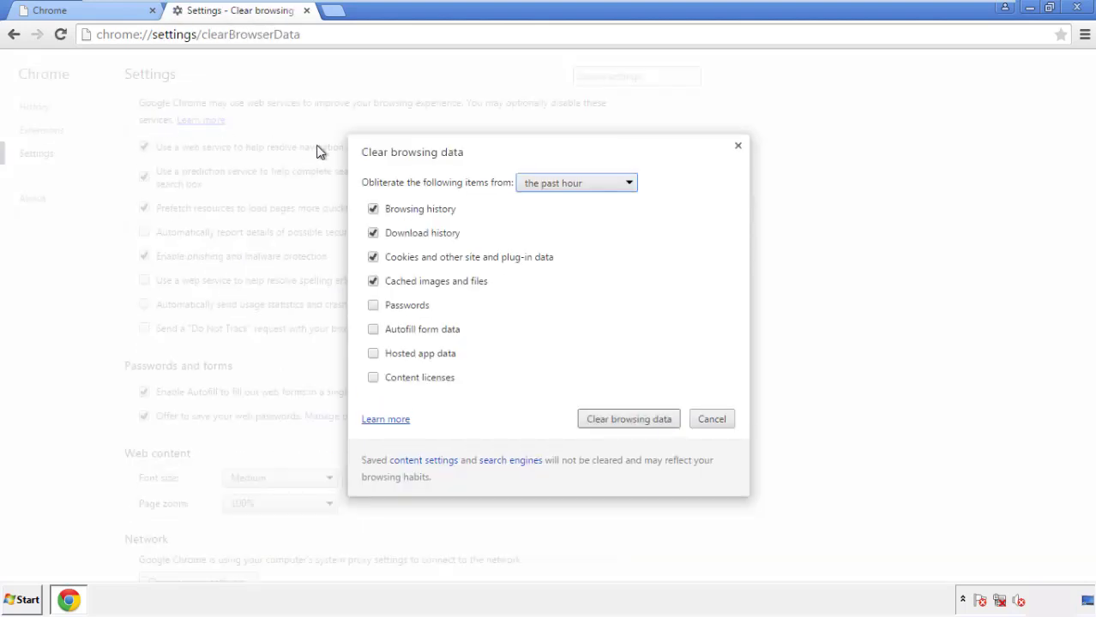
- Clear Chrome data from the beginning of time, including autofill but keeping passwords
left_click(551, 185)
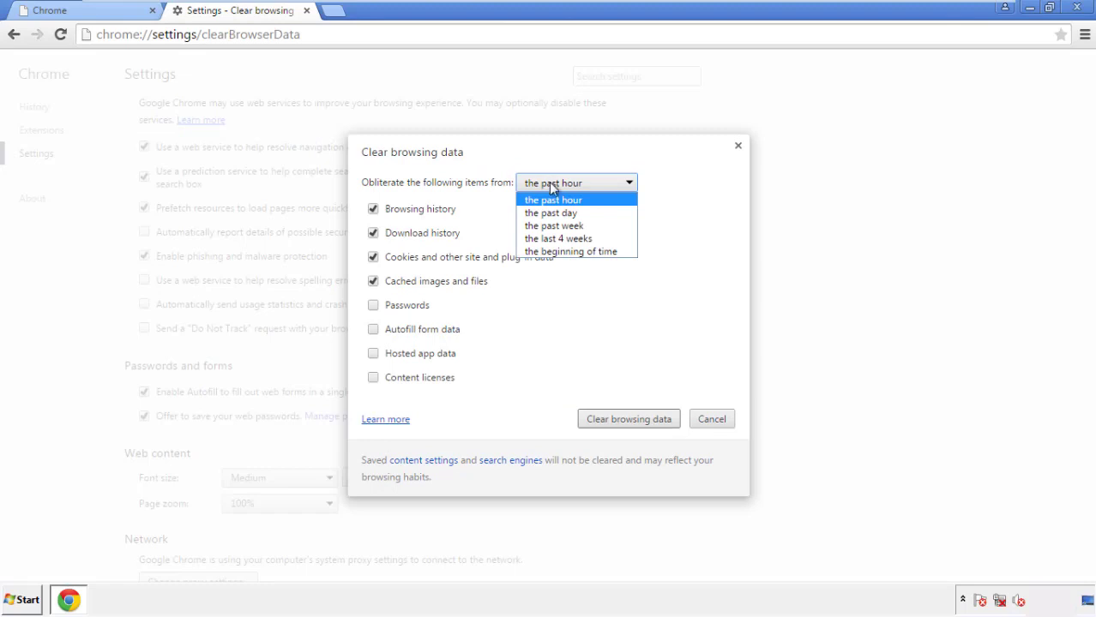
left_click(550, 253)
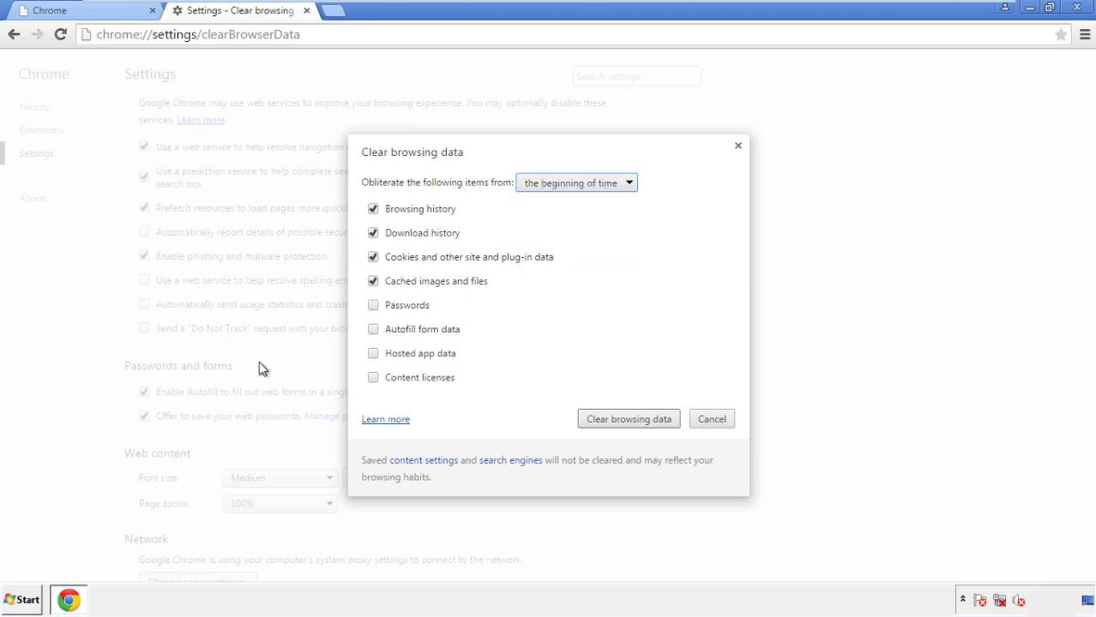
left_click(378, 332)
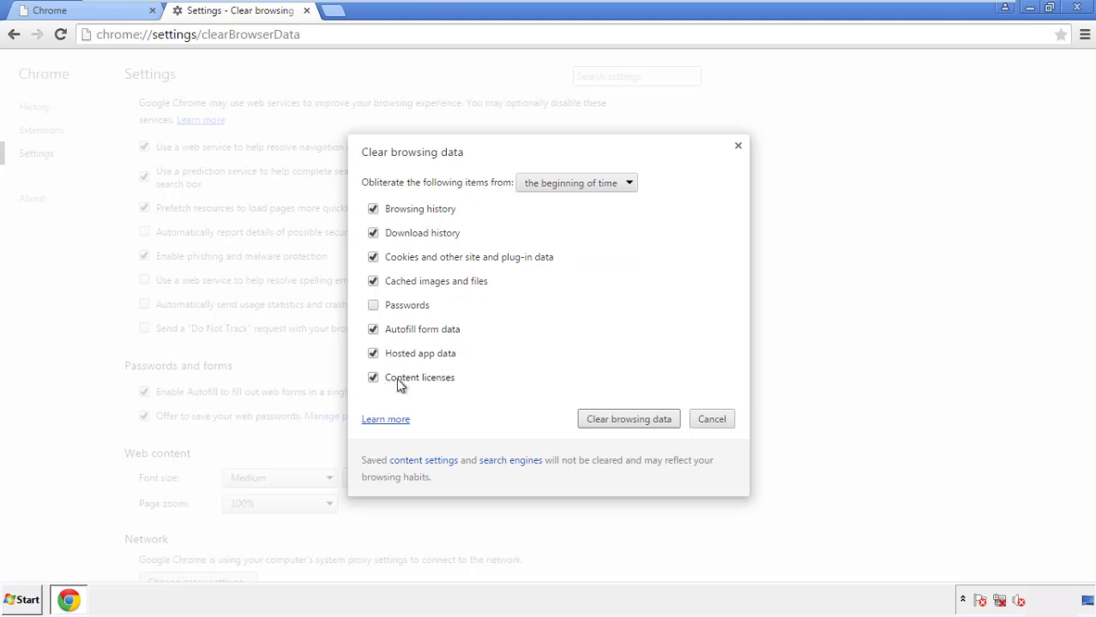
left_click(616, 421)
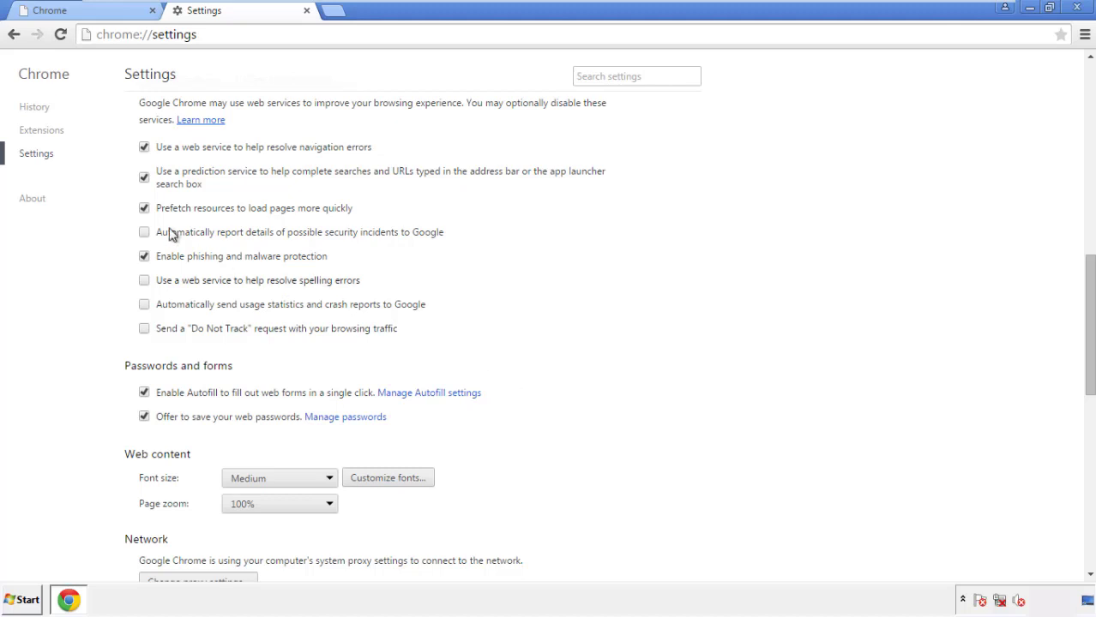
- Reset Chrome's settings to their original defaults and close the browser
left_click_drag(1089, 273, 1071, 474)
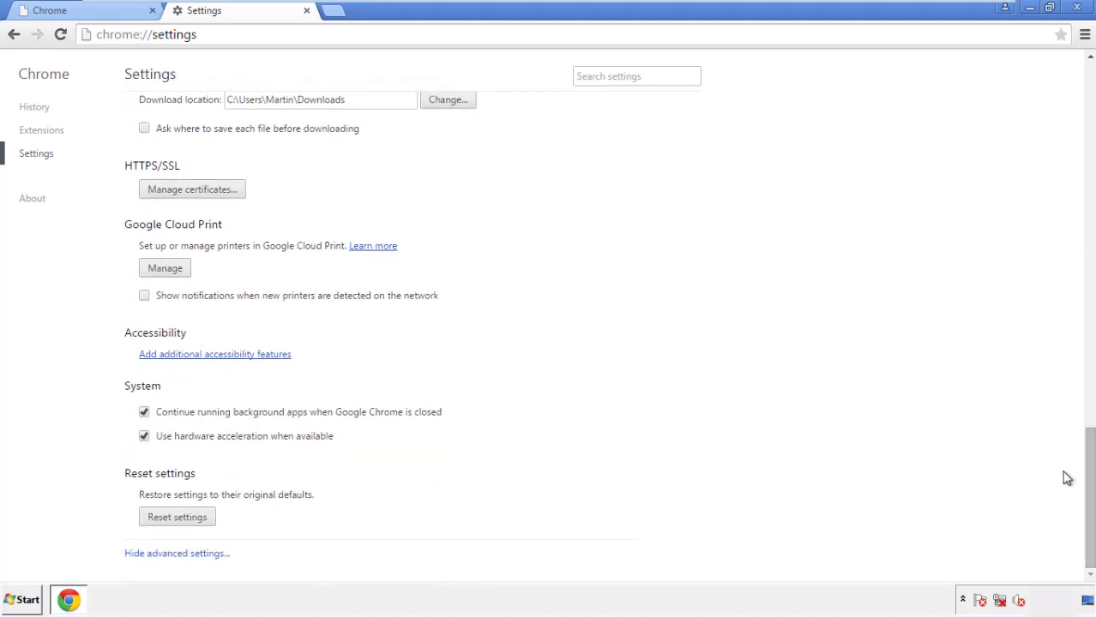
left_click(205, 521)
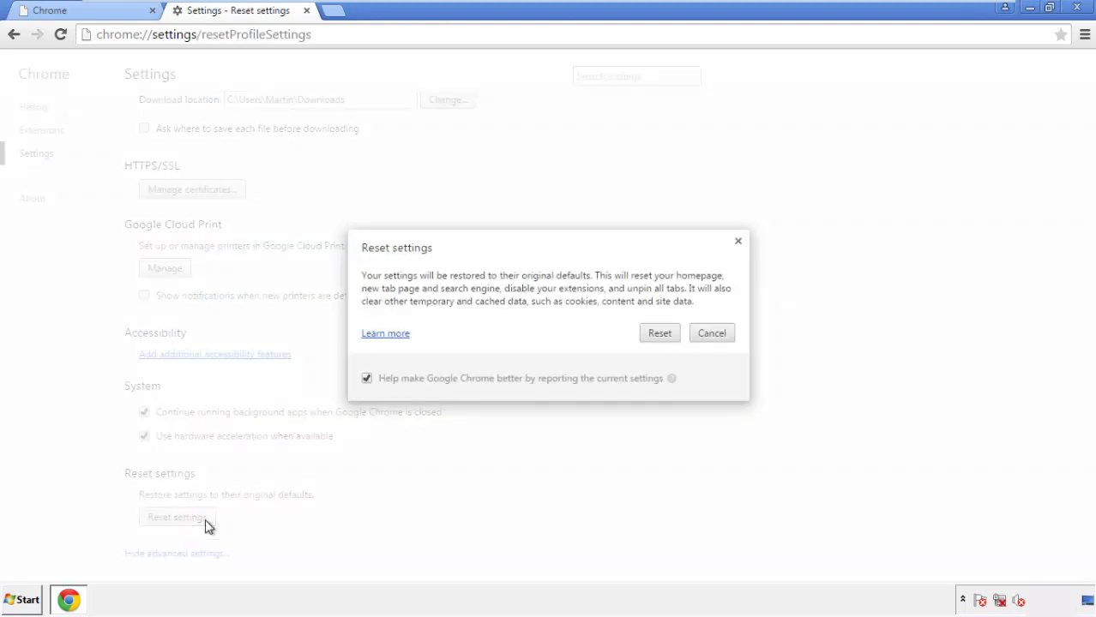
left_click(660, 334)
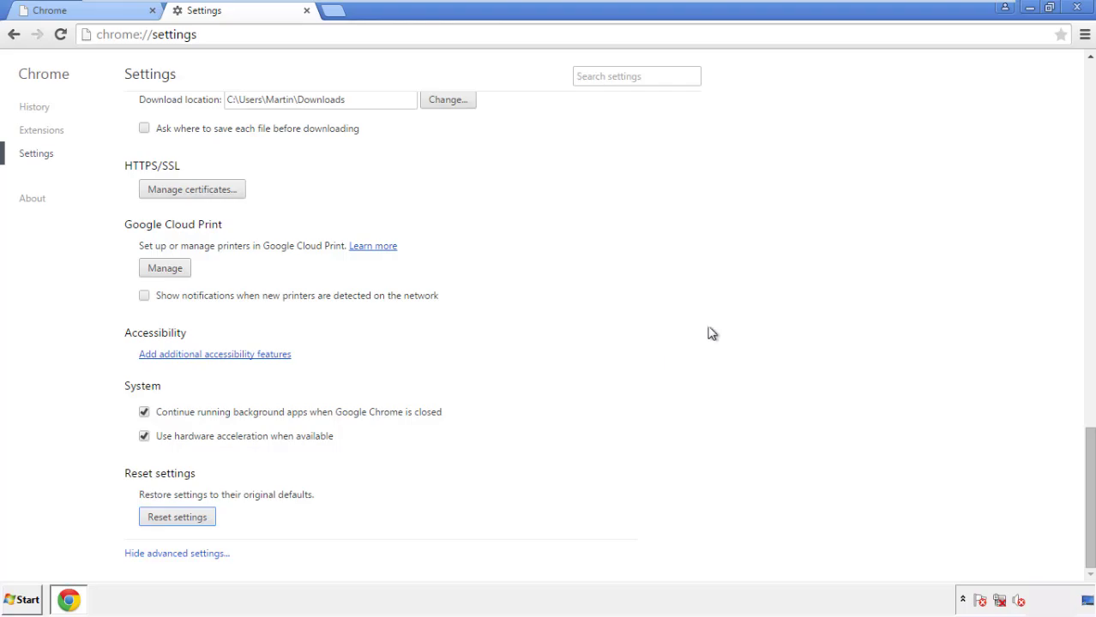
left_click(1077, 7)
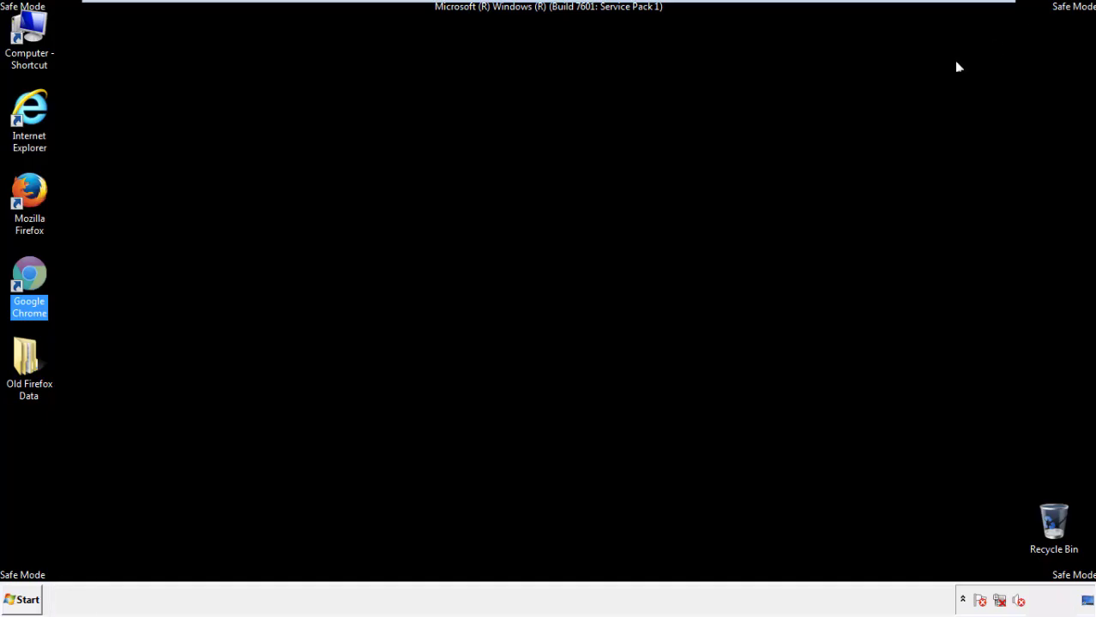
- Deselect the desktop icons and launch Firefox from its desktop shortcut
left_click(591, 277)
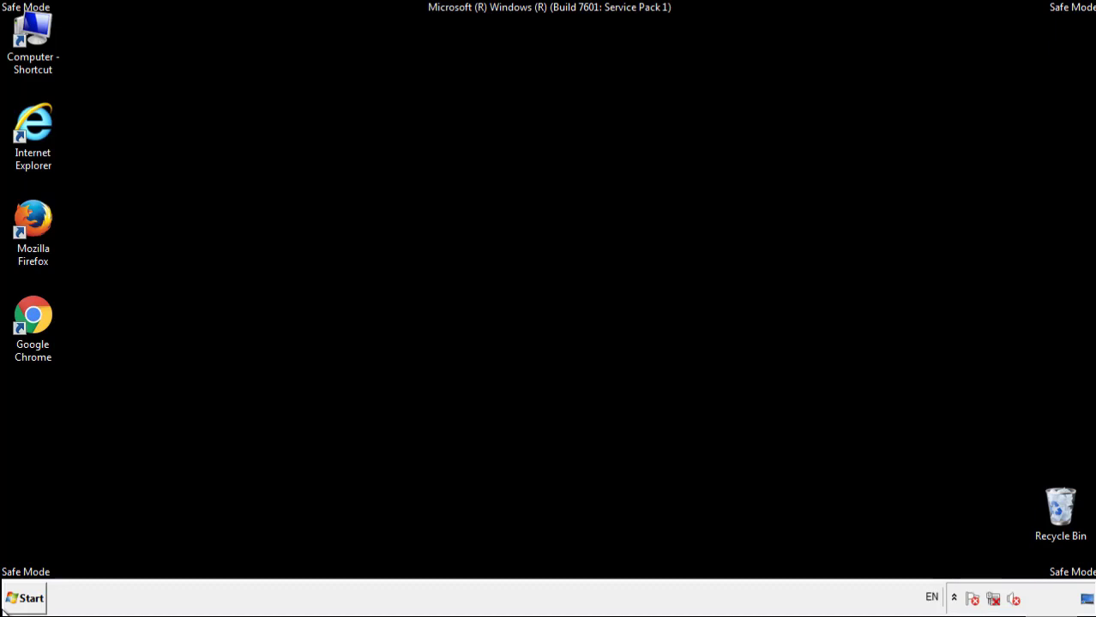
left_click(42, 213)
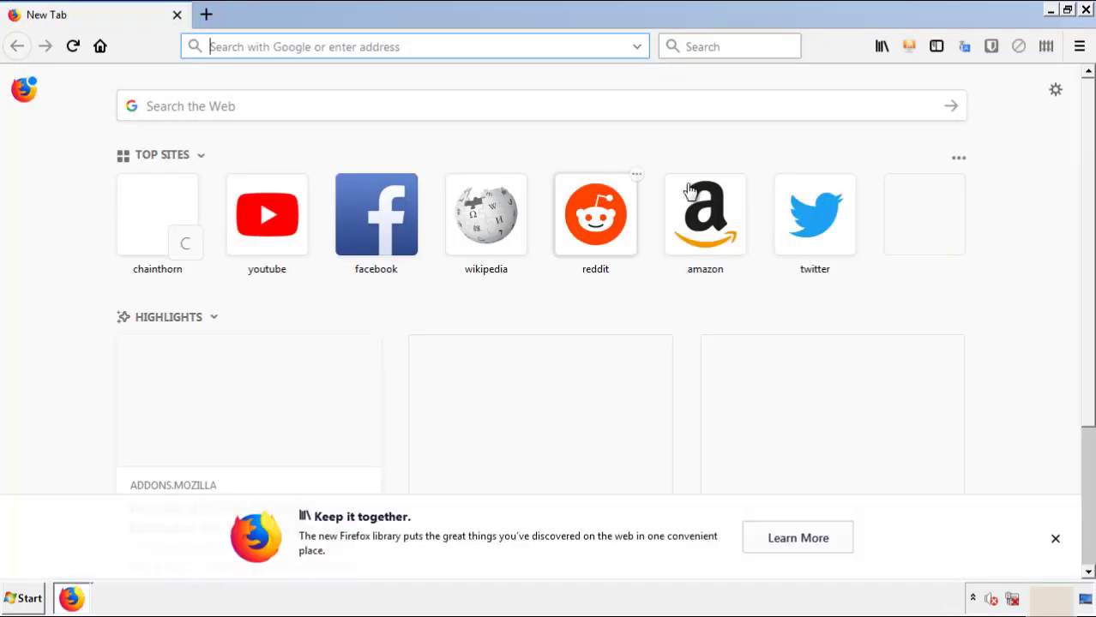
- Remove the Search Mine extension in Firefox's Add-ons manager, then close Firefox
left_click(1079, 47)
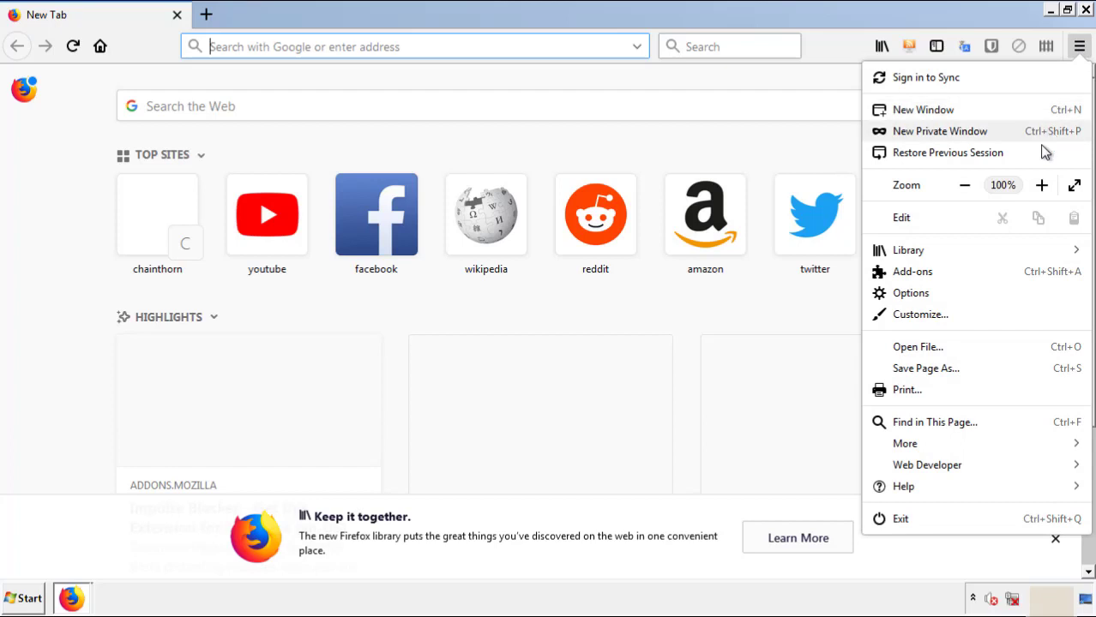
left_click(1010, 278)
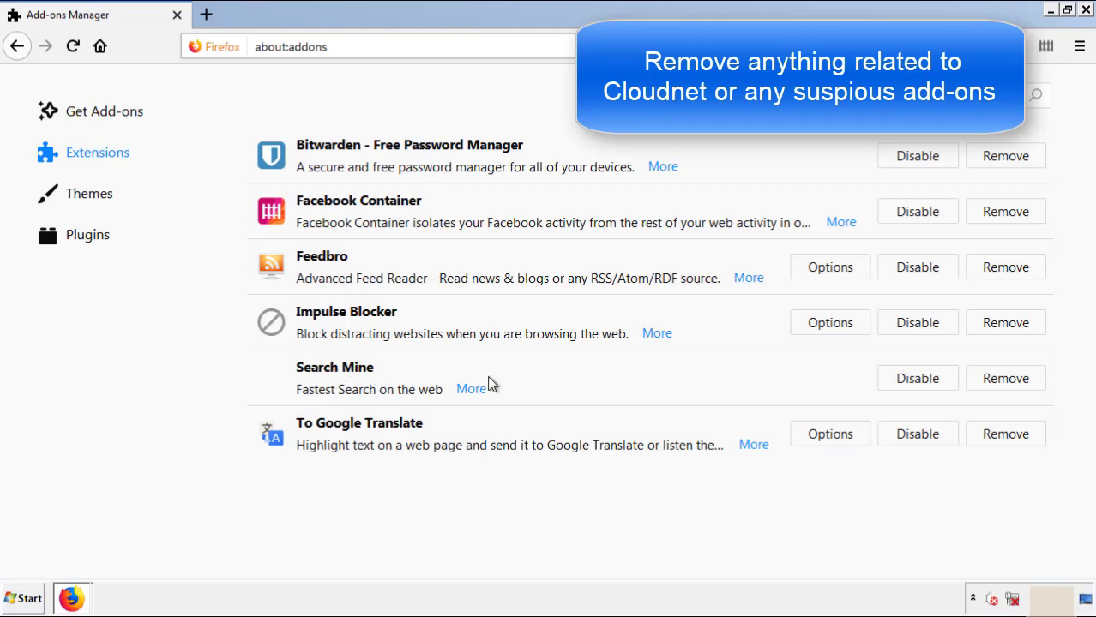
left_click(1003, 386)
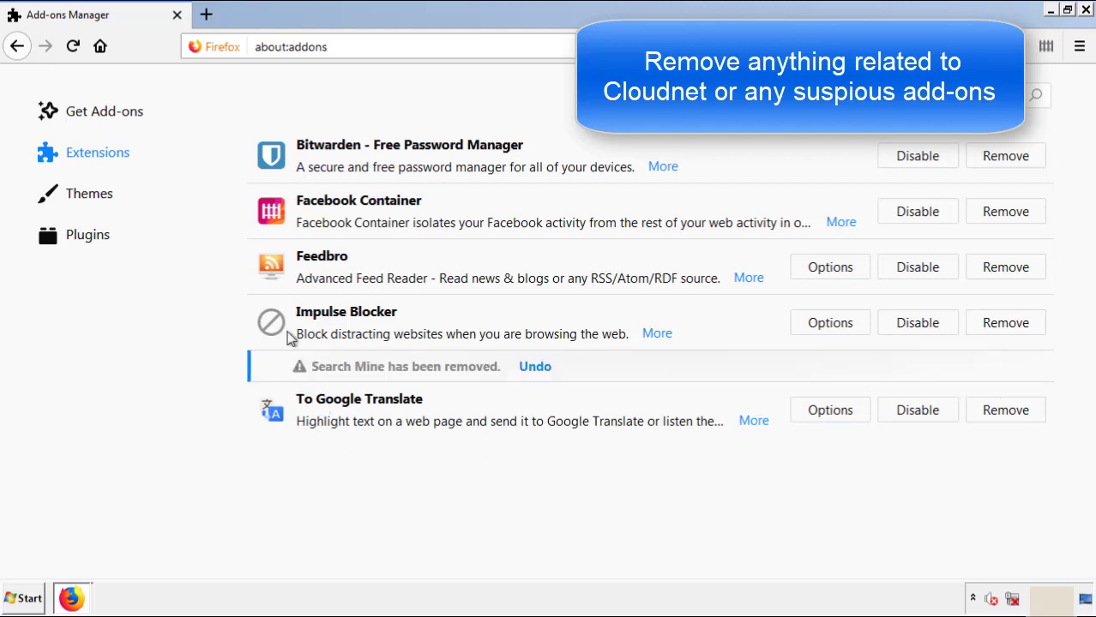
left_click(1085, 10)
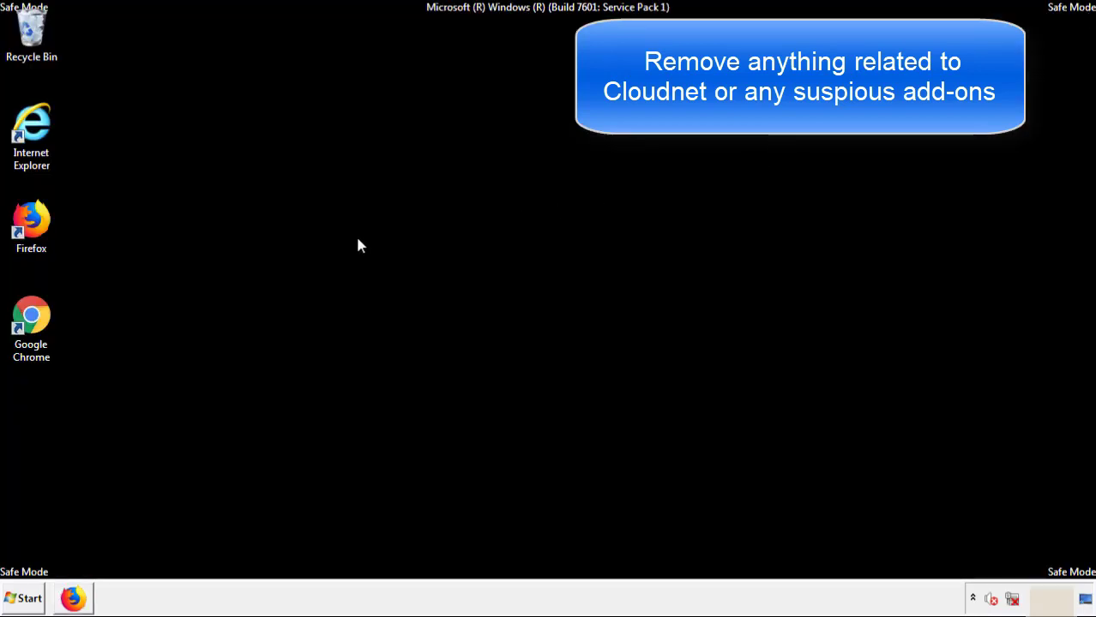
- Launch Google Chrome and bring up its list of installed extensions
double_click(31, 335)
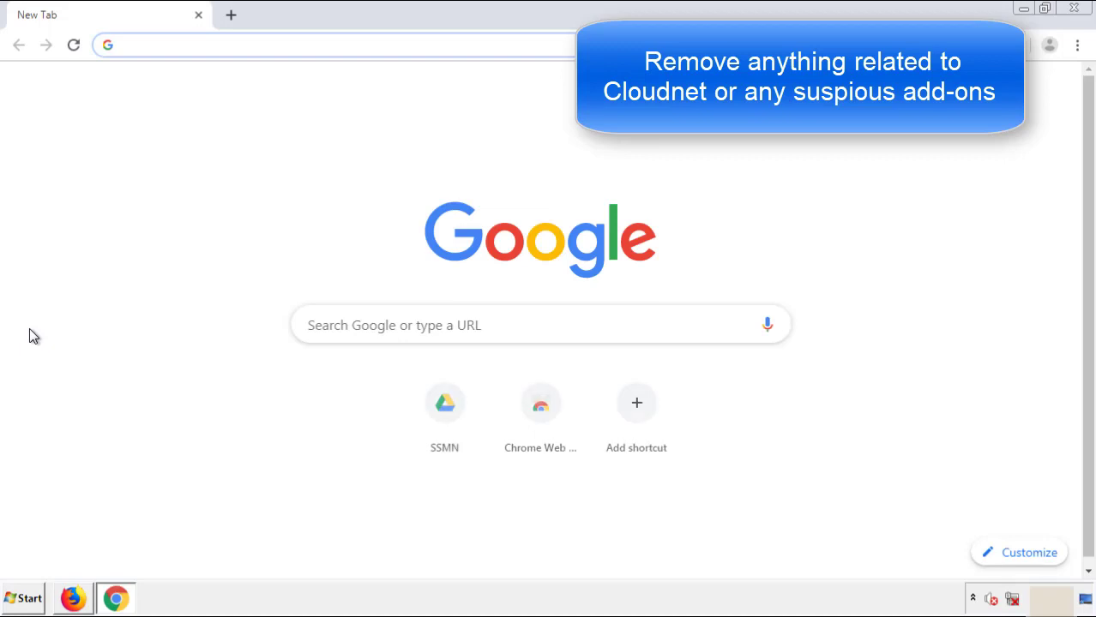
left_click(1077, 44)
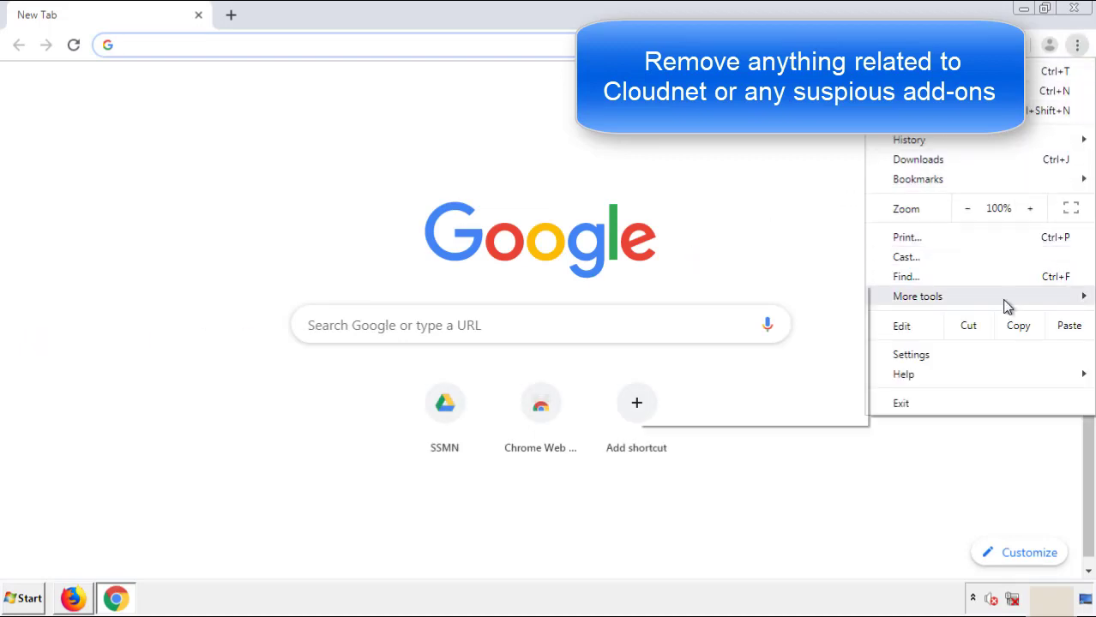
mouse_move(981, 301)
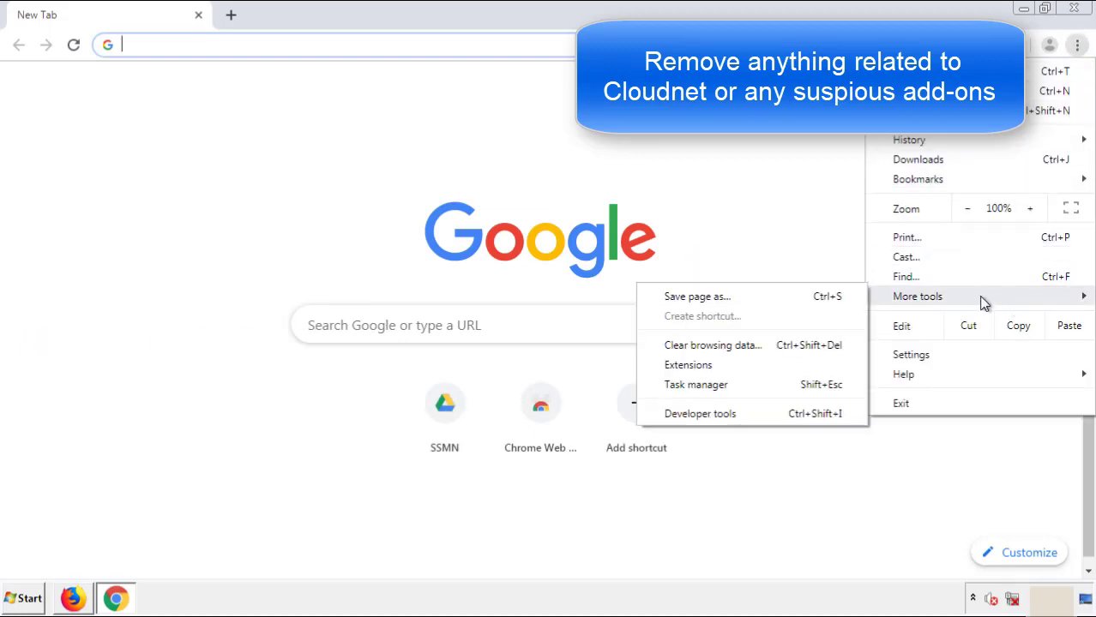
left_click(697, 364)
scroll(308, 284, "down", 5)
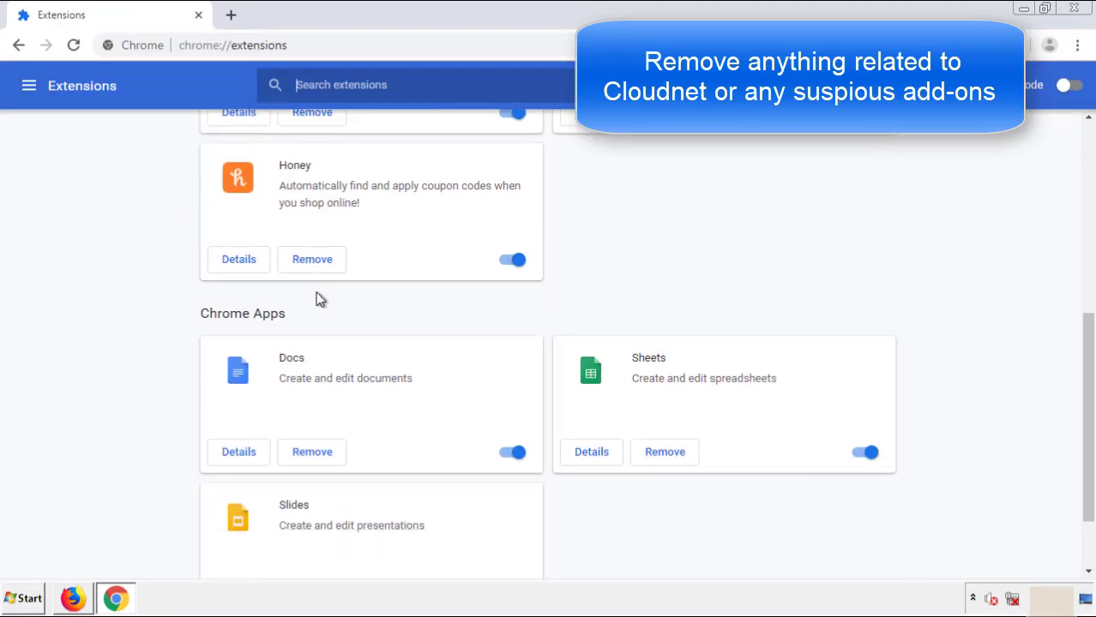
scroll(416, 314, "up", 5)
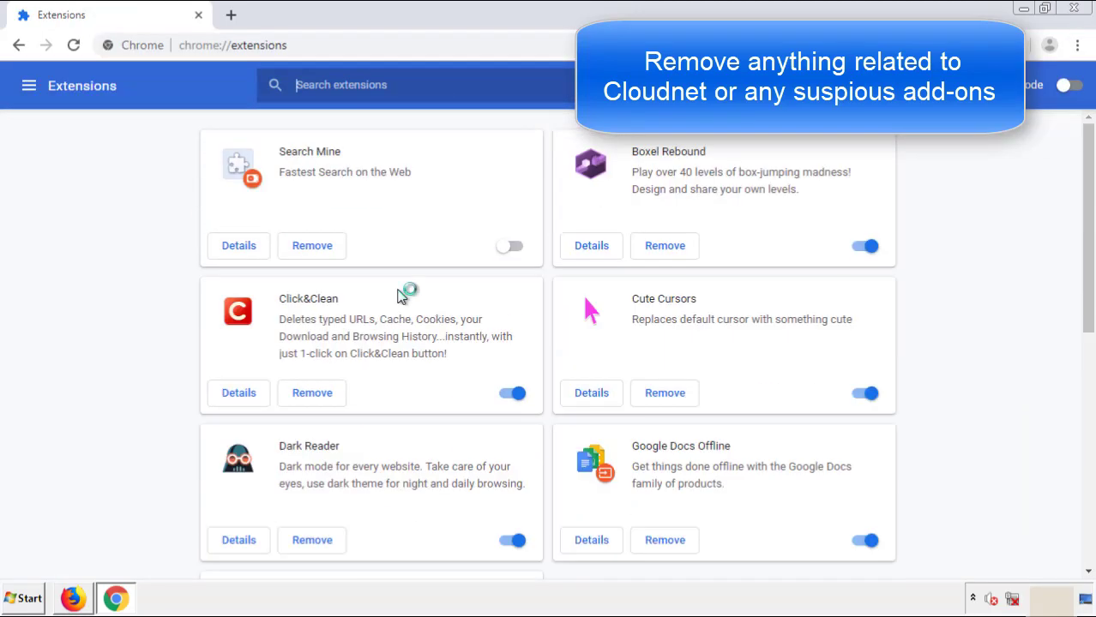
- Remove the Search Mine extension, close Chrome, and bring up the Windows Start menu
left_click(311, 248)
left_click(612, 146)
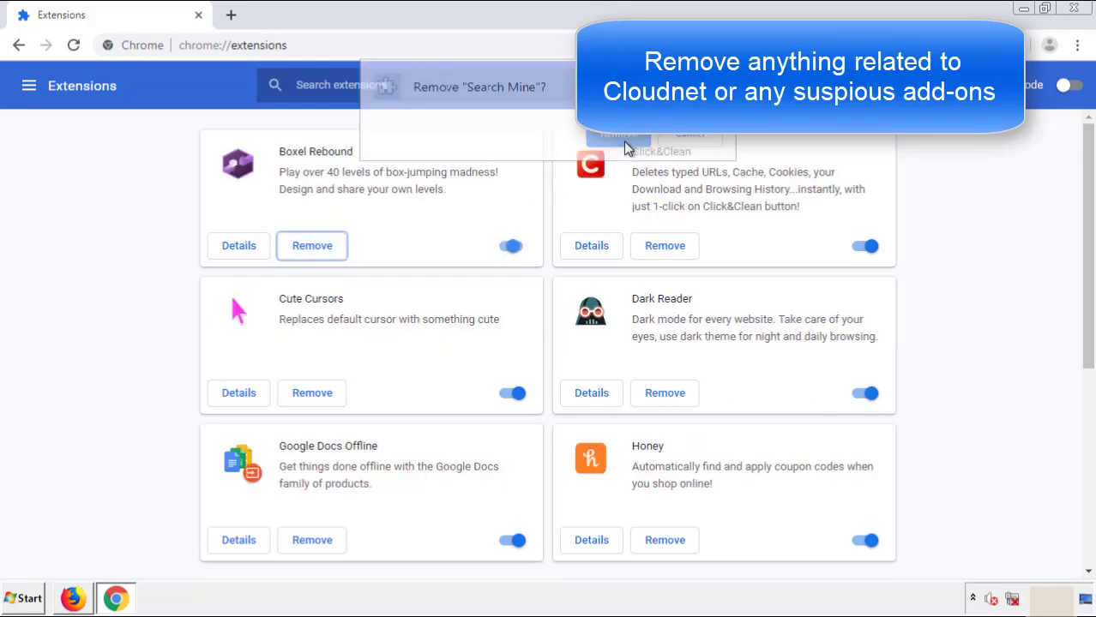
left_click(1083, 12)
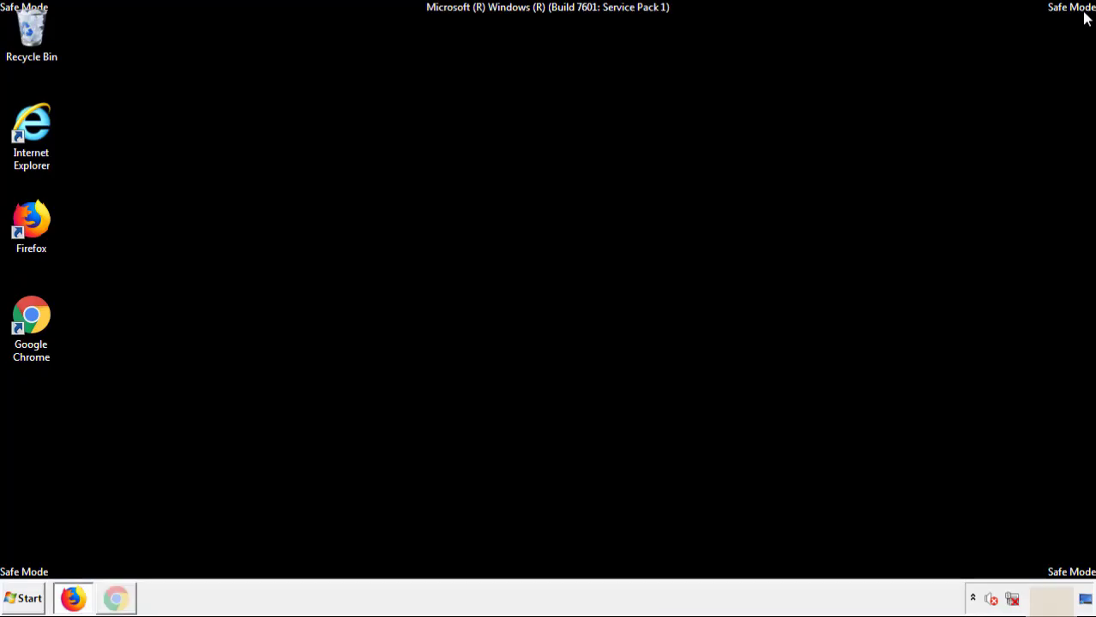
left_click(26, 600)
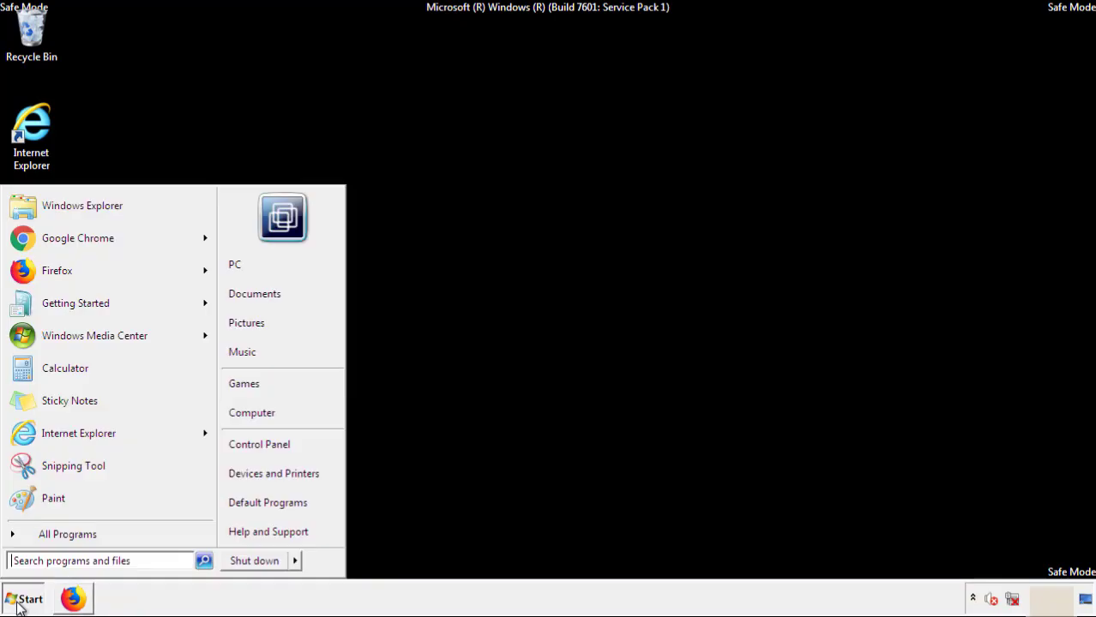